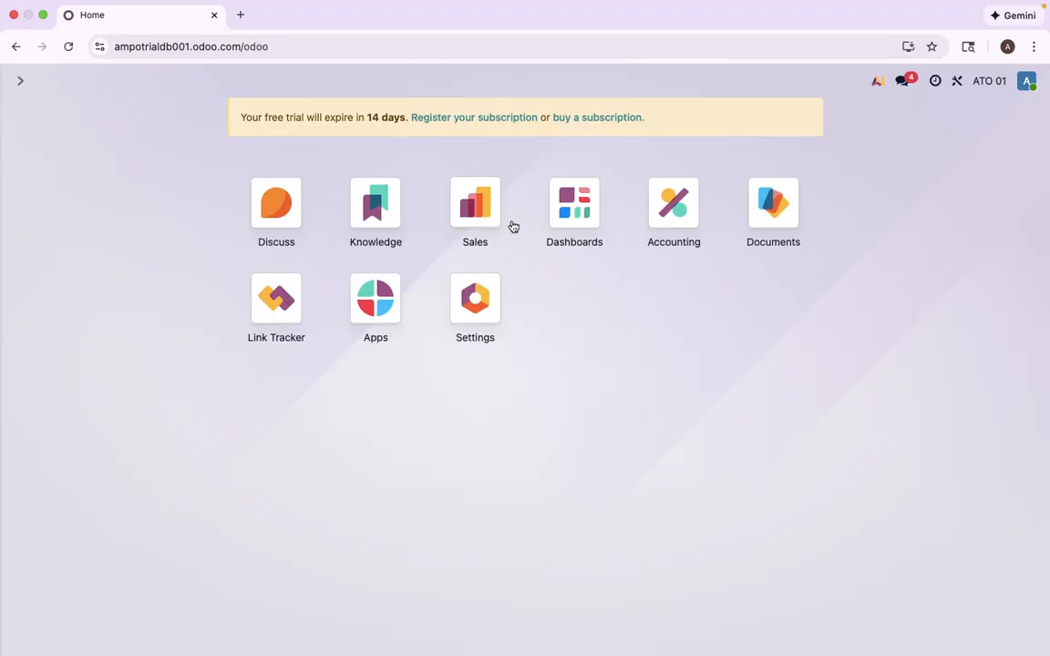
- In Sales, drop the My Quotations filter to list all eight orders and glance at S00010
left_click(473, 202)
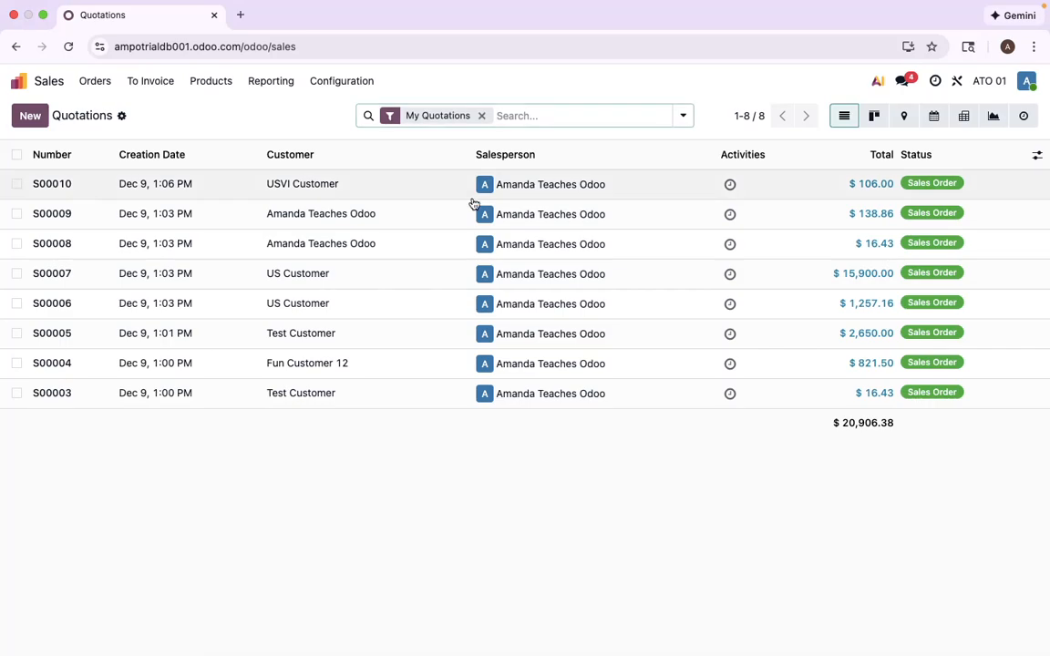
left_click(481, 116)
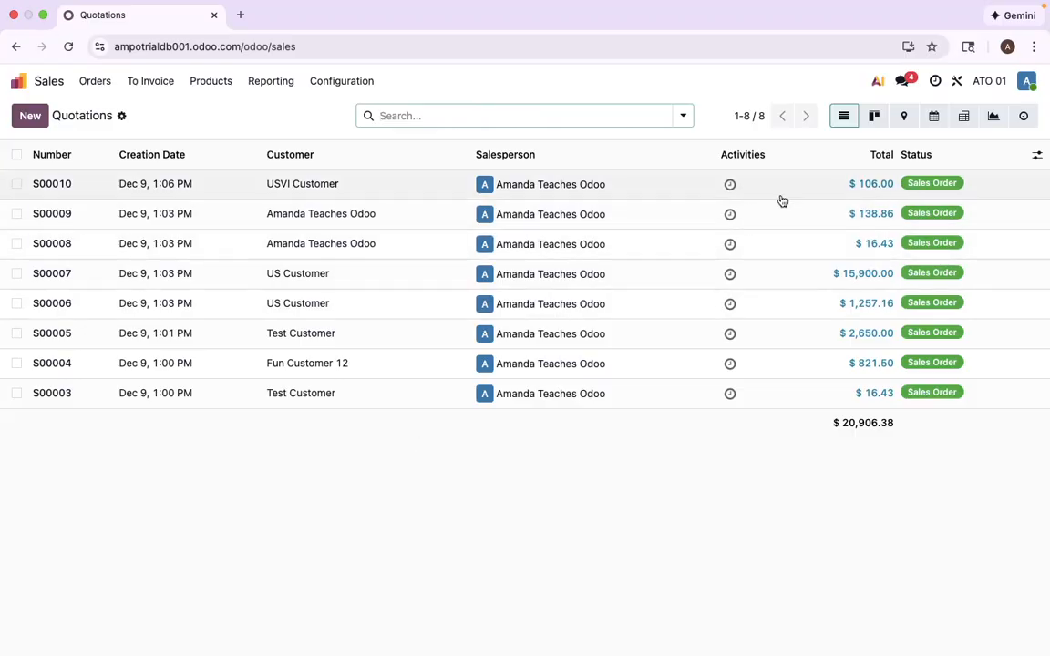
left_click(649, 194)
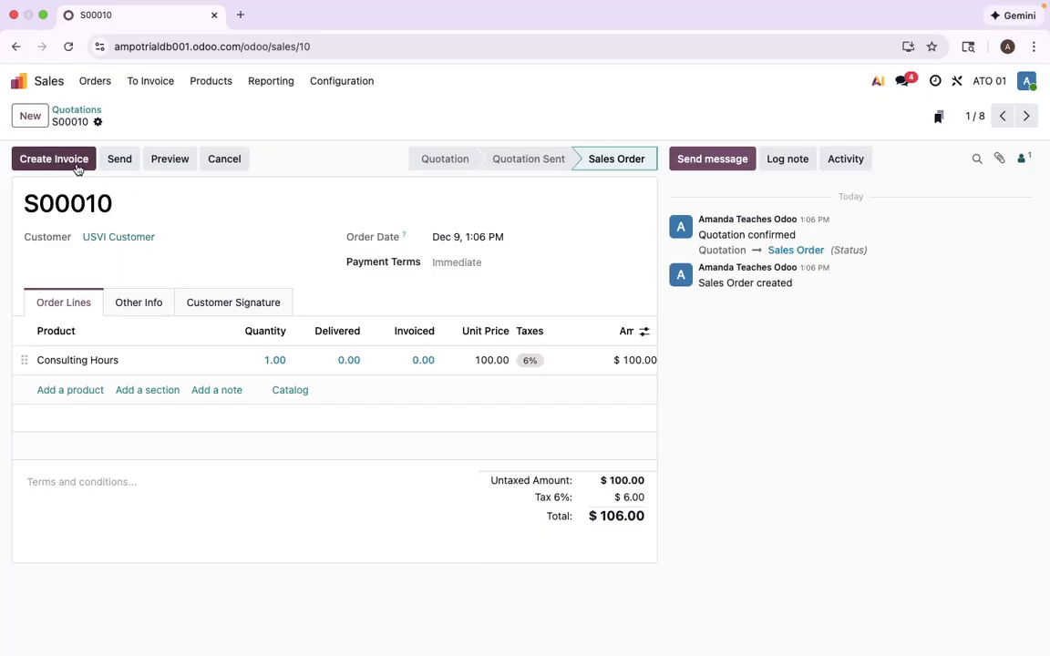
left_click(81, 111)
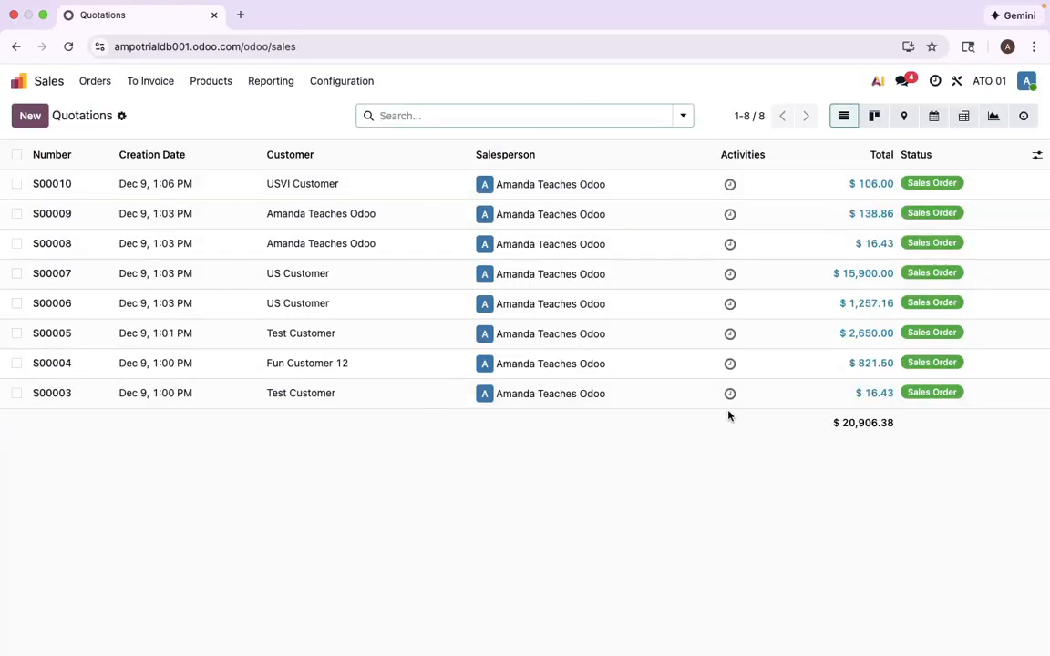
left_click(27, 81)
- Check Accounting's Customers > Invoices list with the Invoices or Receipts filter cleared, finding no invoices
left_click(682, 196)
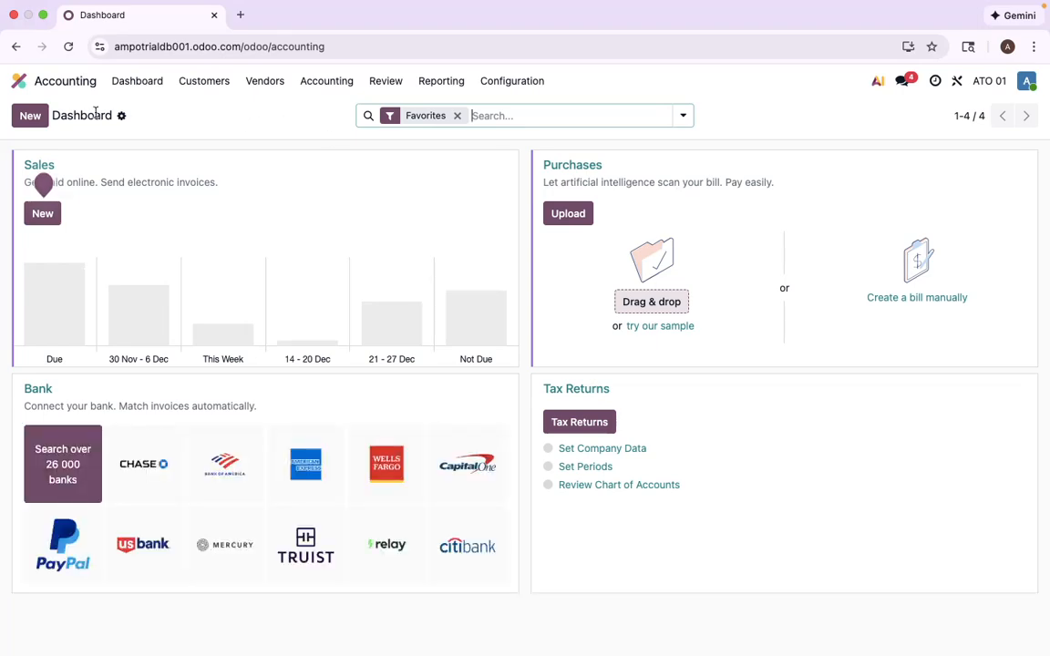
left_click(24, 79)
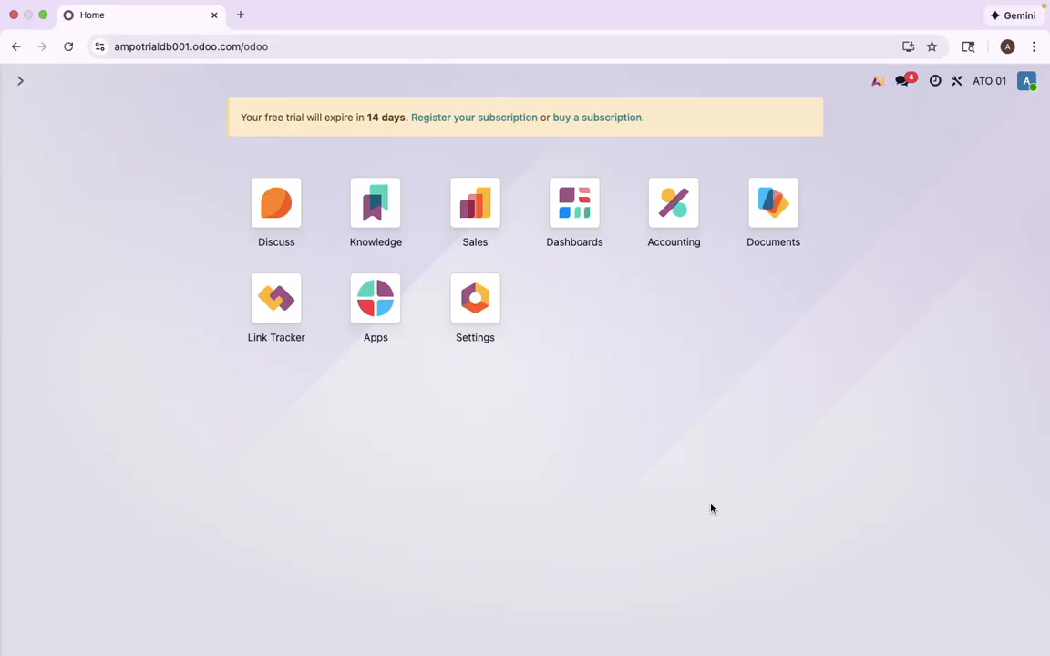
left_click(675, 210)
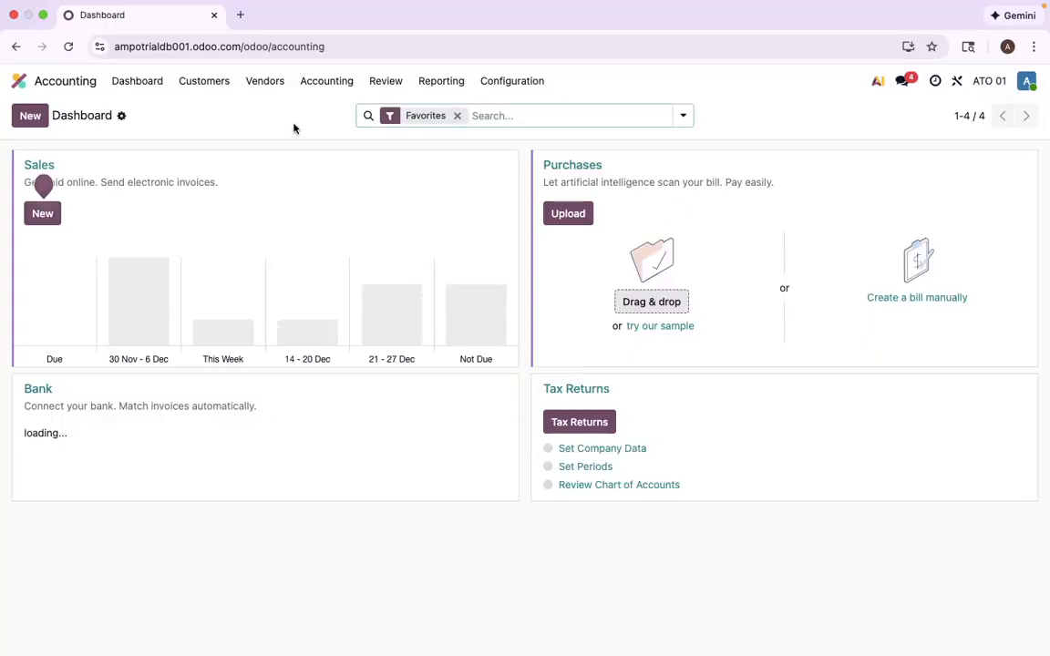
left_click(209, 86)
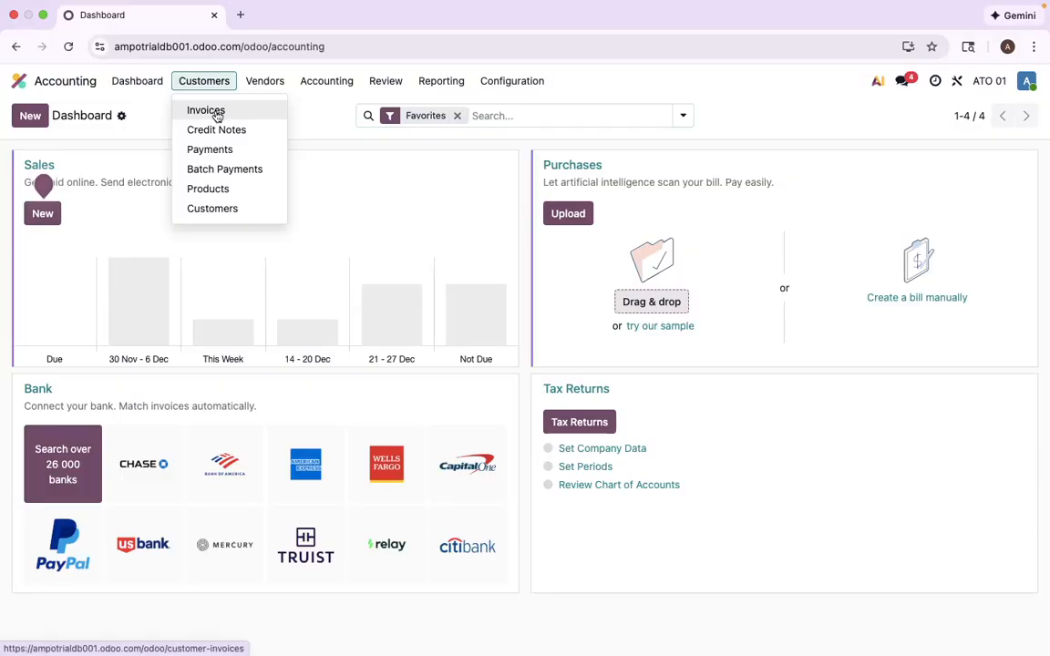
left_click(213, 112)
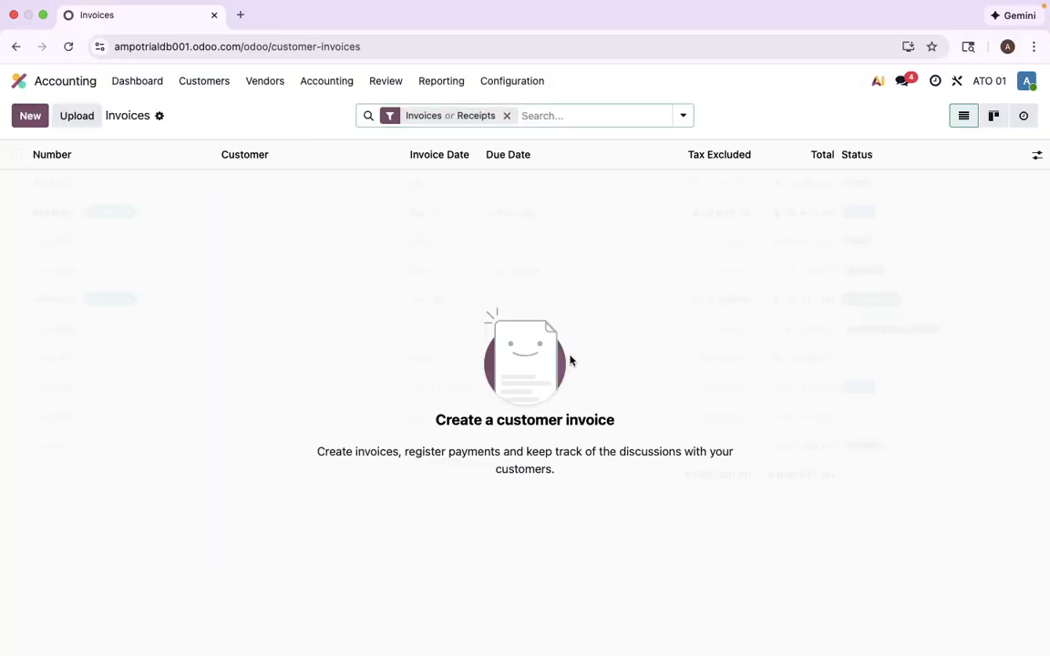
left_click(510, 115)
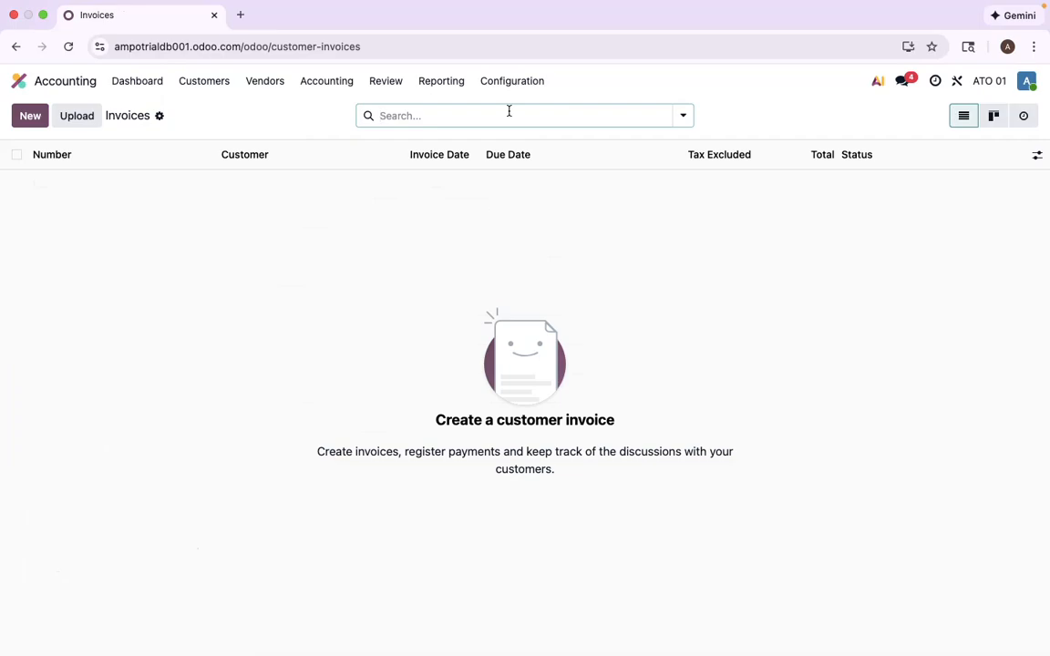
left_click(24, 84)
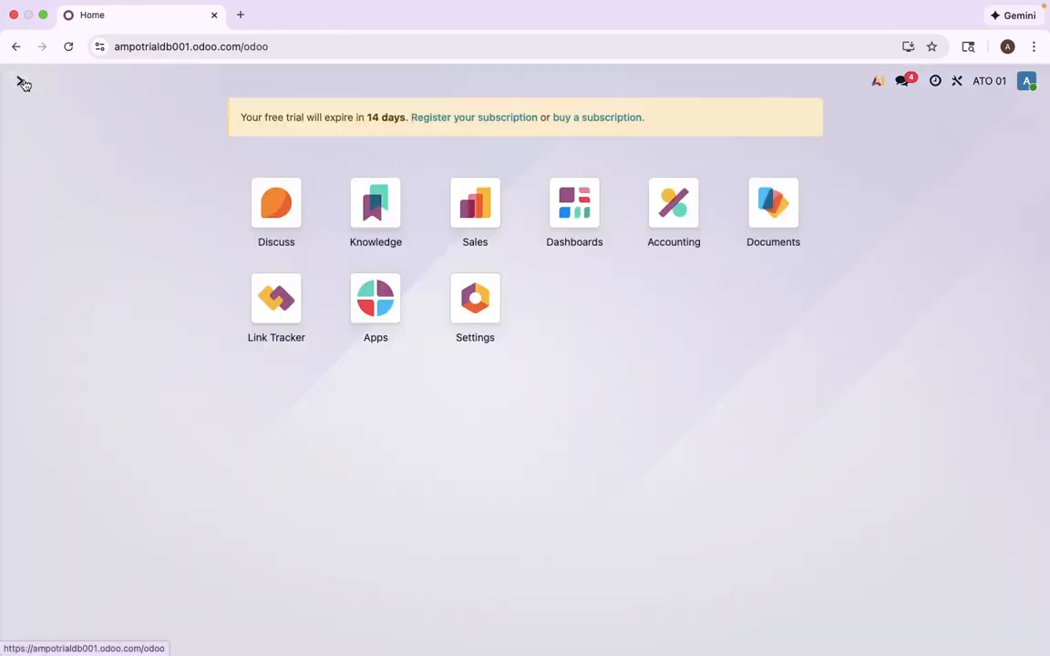
- Reopen Sales, briefly filter orders by a customer name and by S00009, then clear both filters
left_click(476, 204)
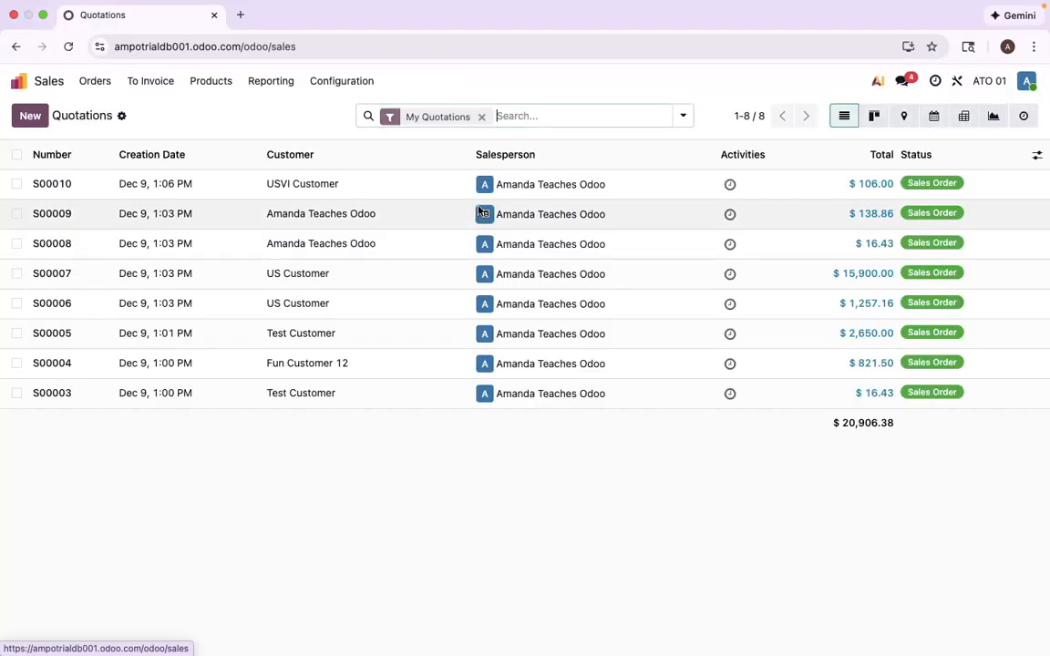
left_click(480, 116)
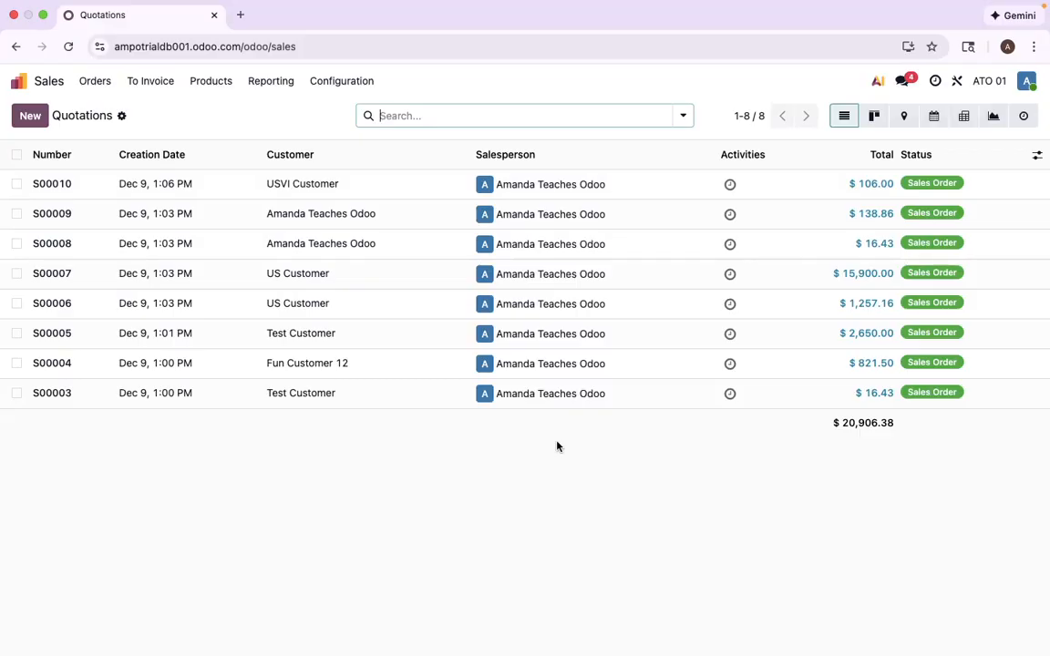
type("amanda")
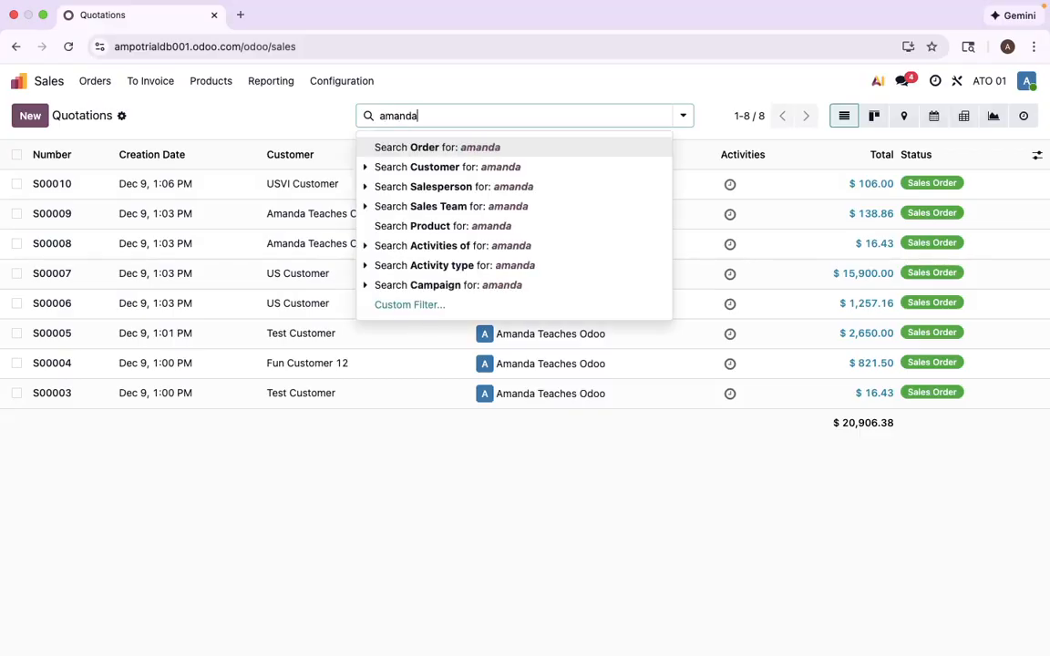
type(" teaches odoo")
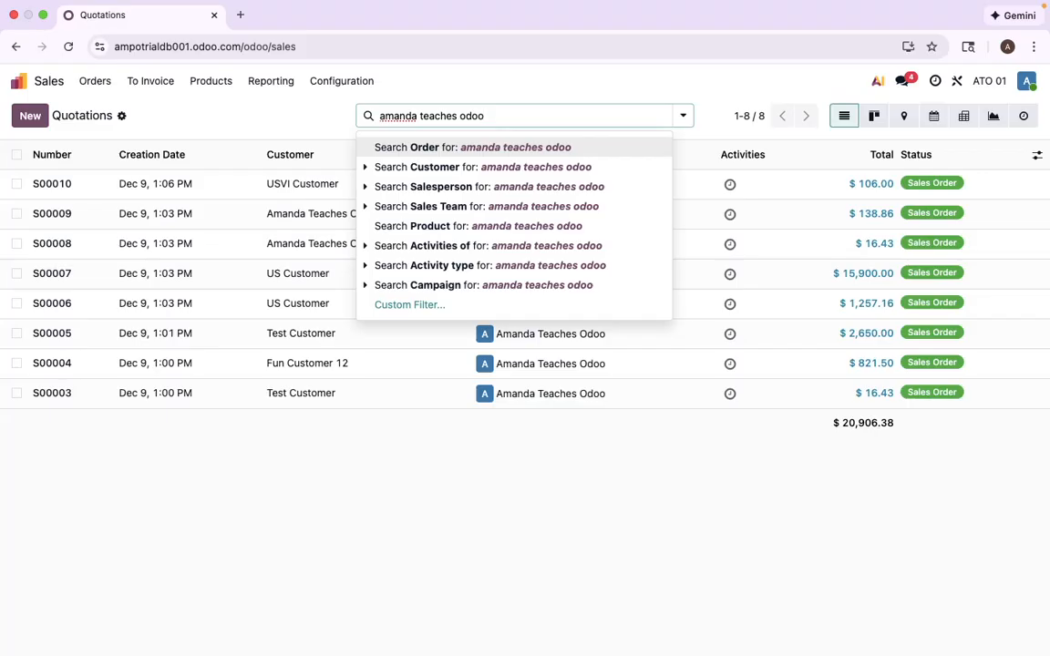
left_click(533, 169)
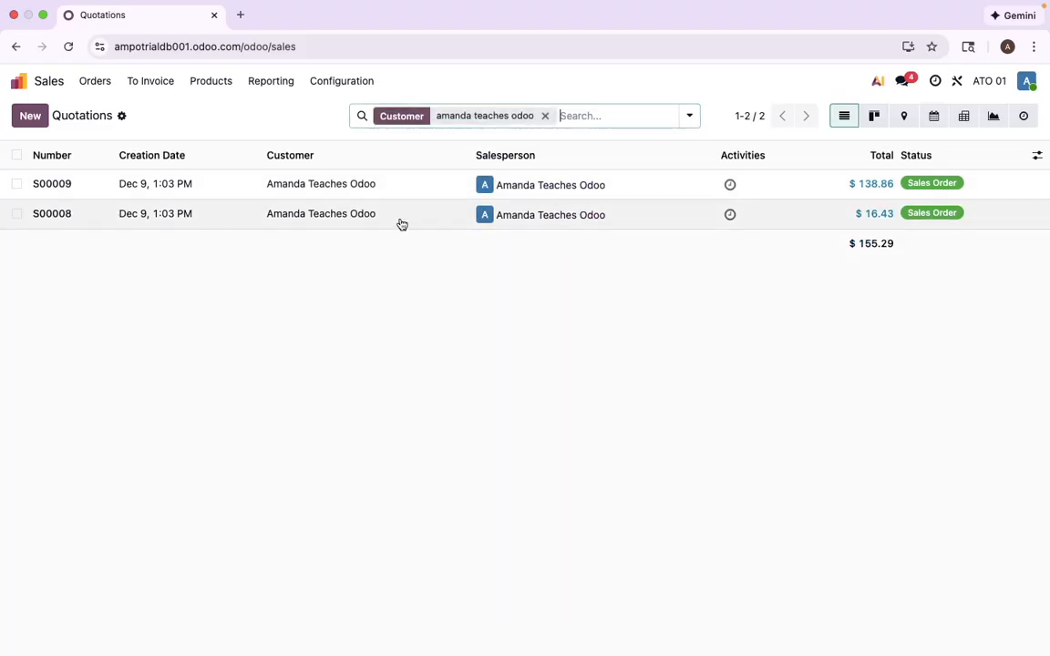
left_click(545, 116)
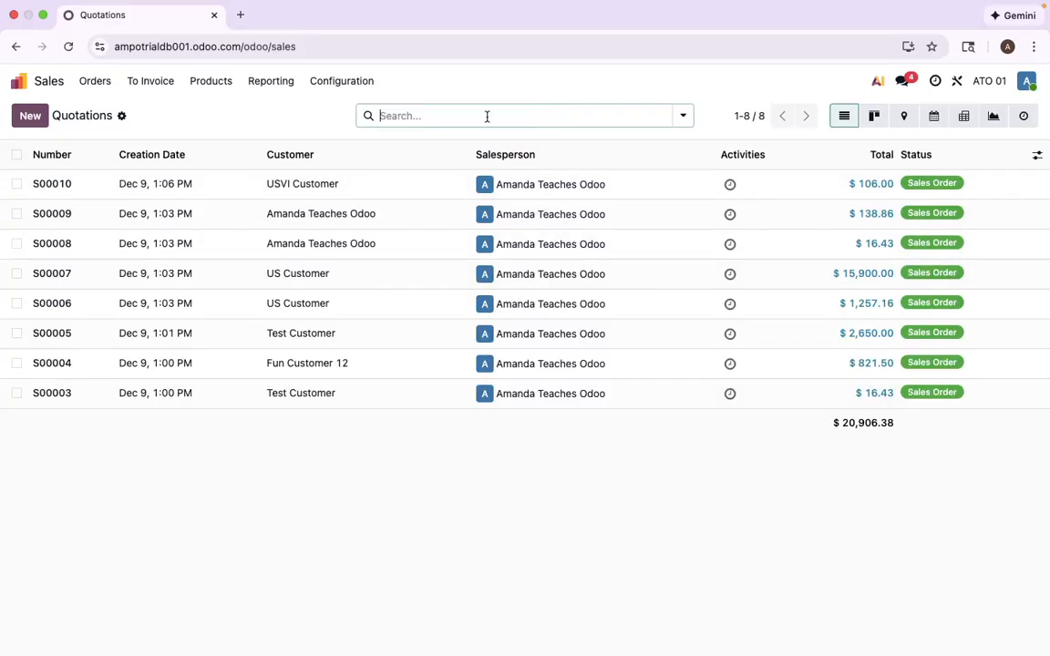
type("s00009")
key("Return")
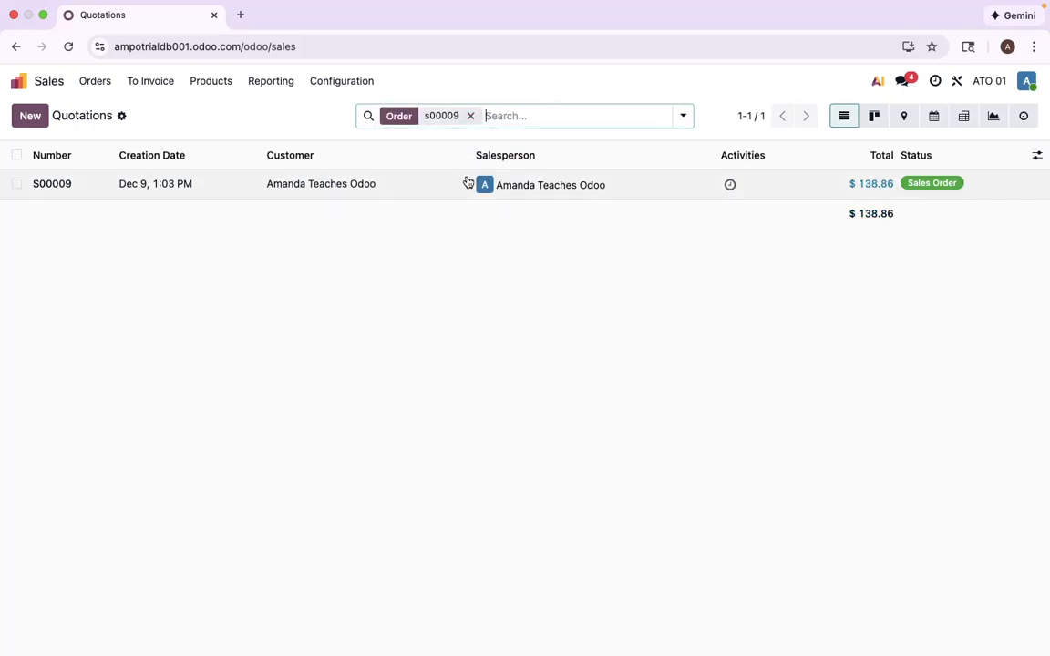
left_click(471, 117)
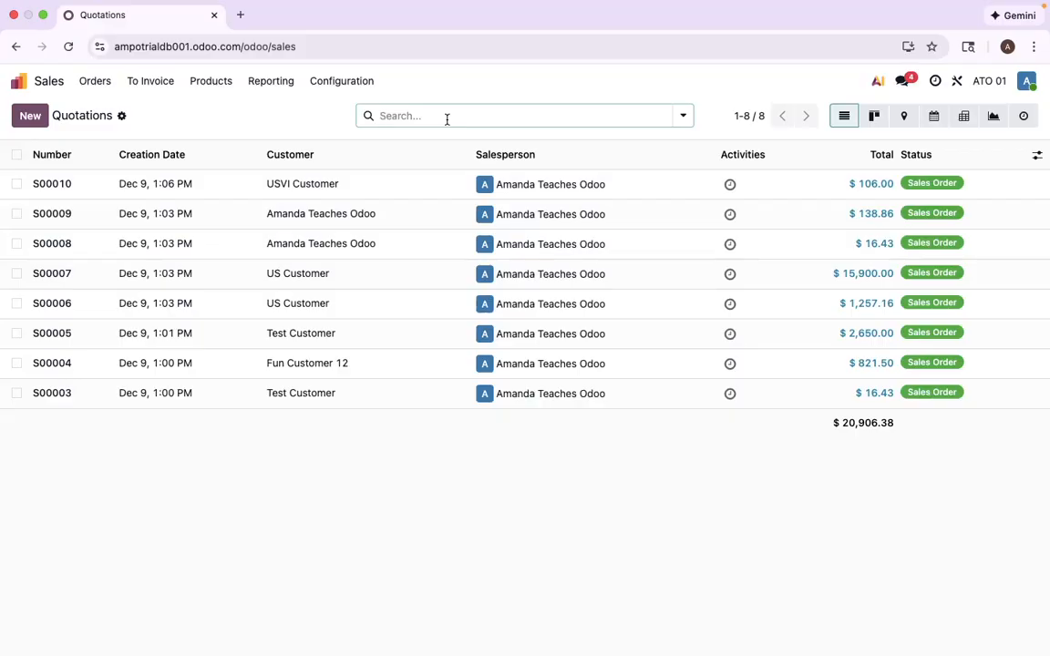
- Show the Expiration and Invoice Status columns in the sales orders list
left_click(1035, 157)
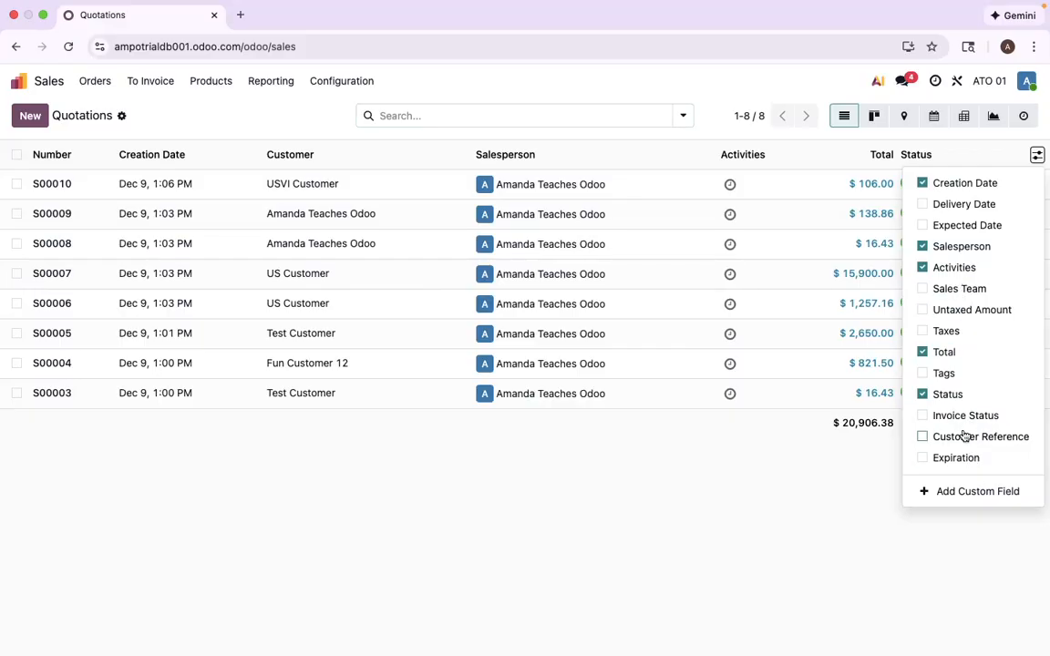
left_click(956, 458)
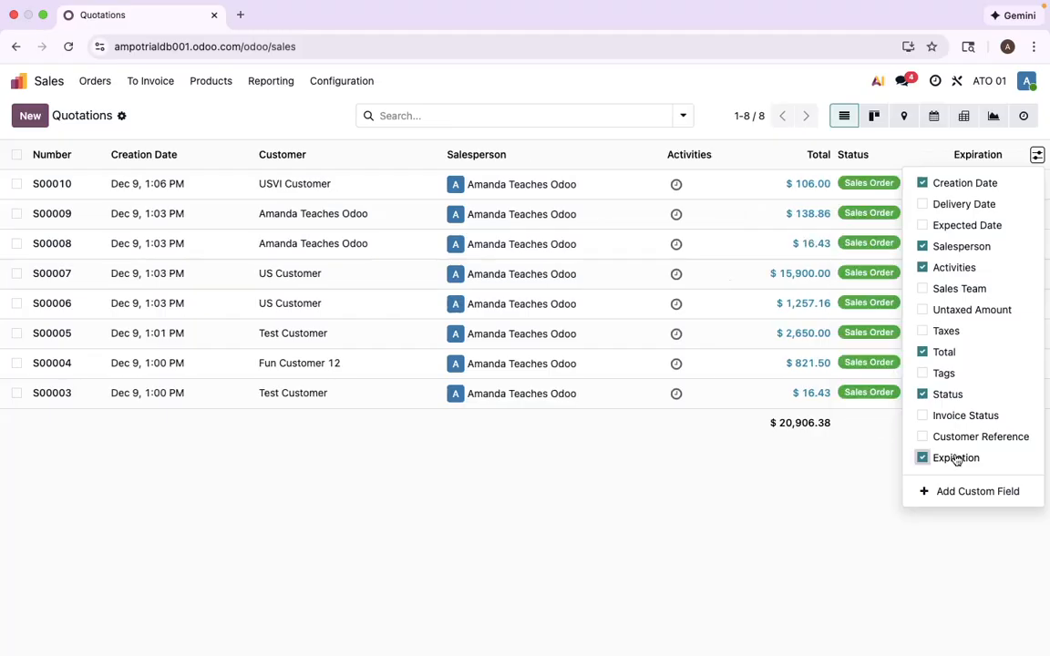
left_click(865, 471)
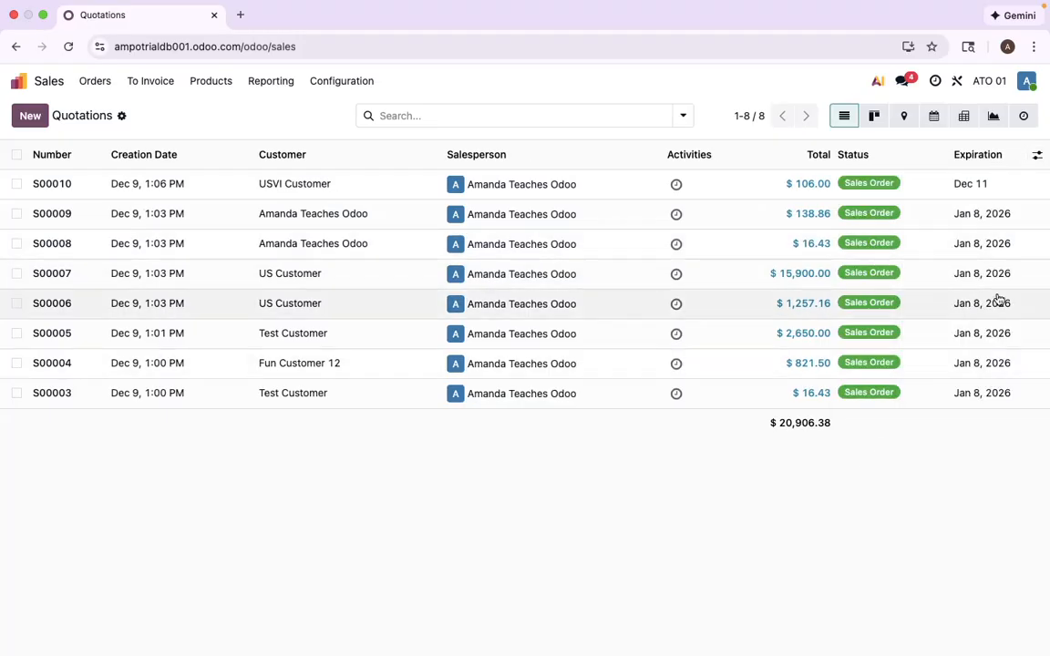
left_click(1036, 155)
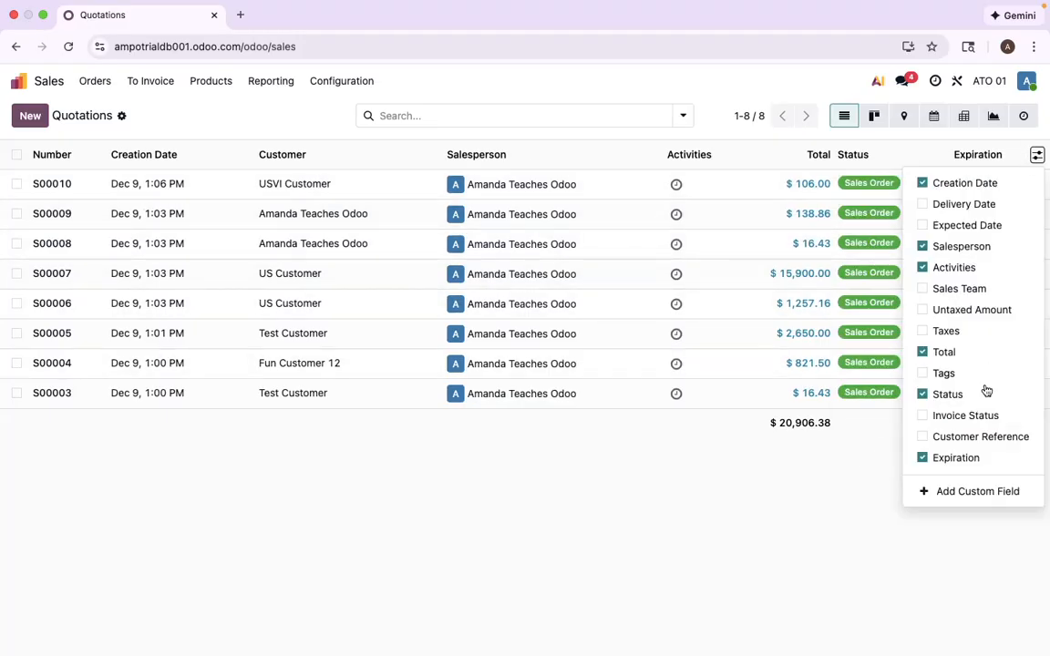
left_click(944, 418)
left_click(872, 467)
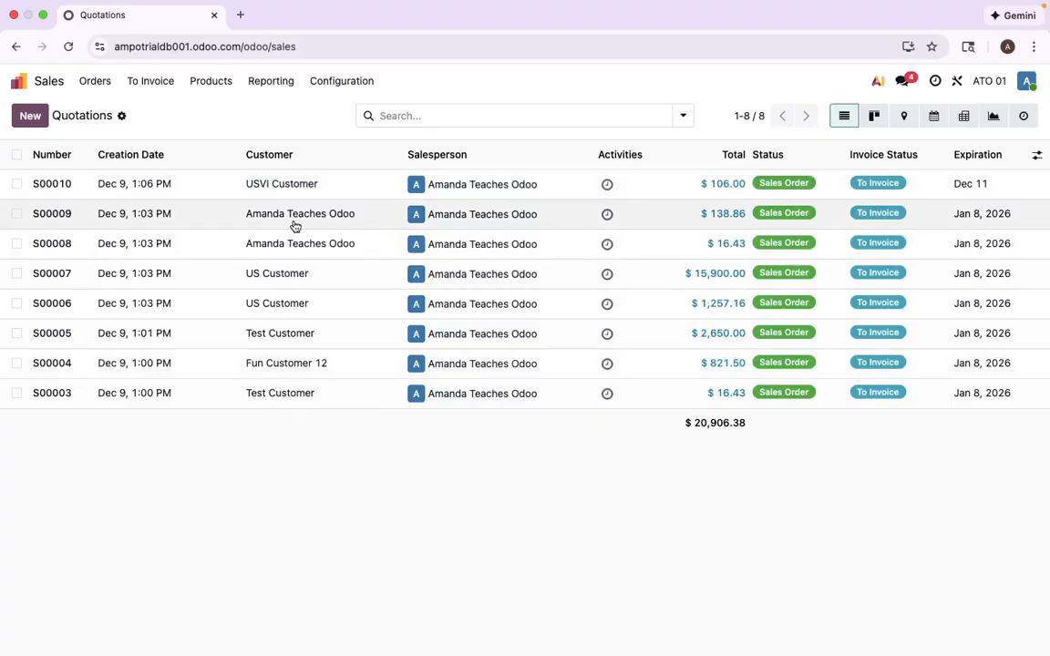
- Open sales order S00004 for Fun Customer 12 and bring up its Create invoice(s) dialog
left_click(325, 366)
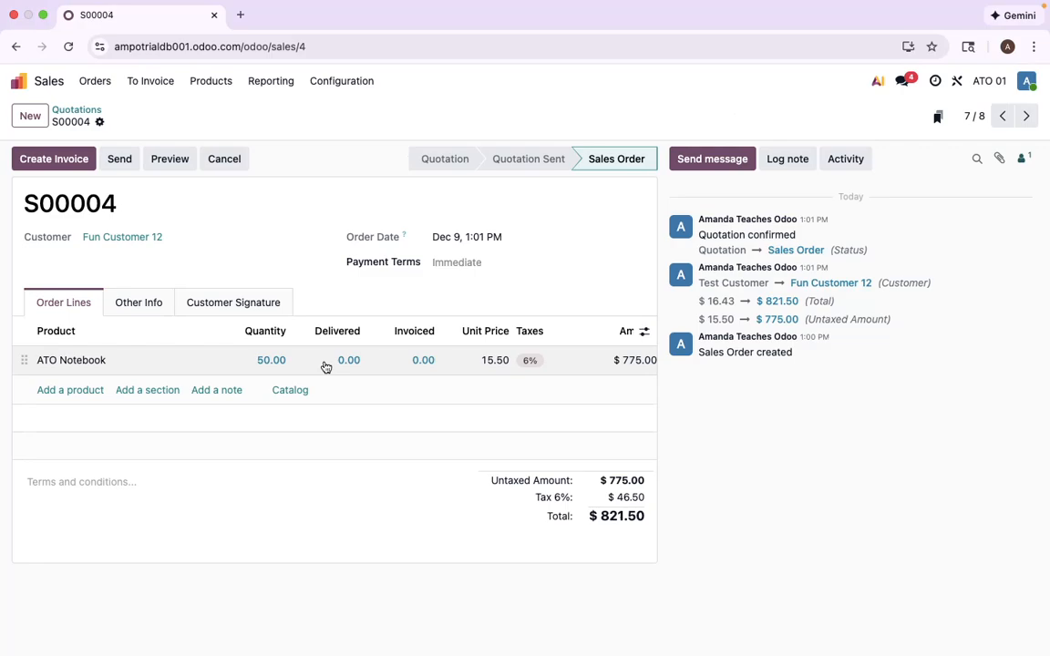
left_click(74, 161)
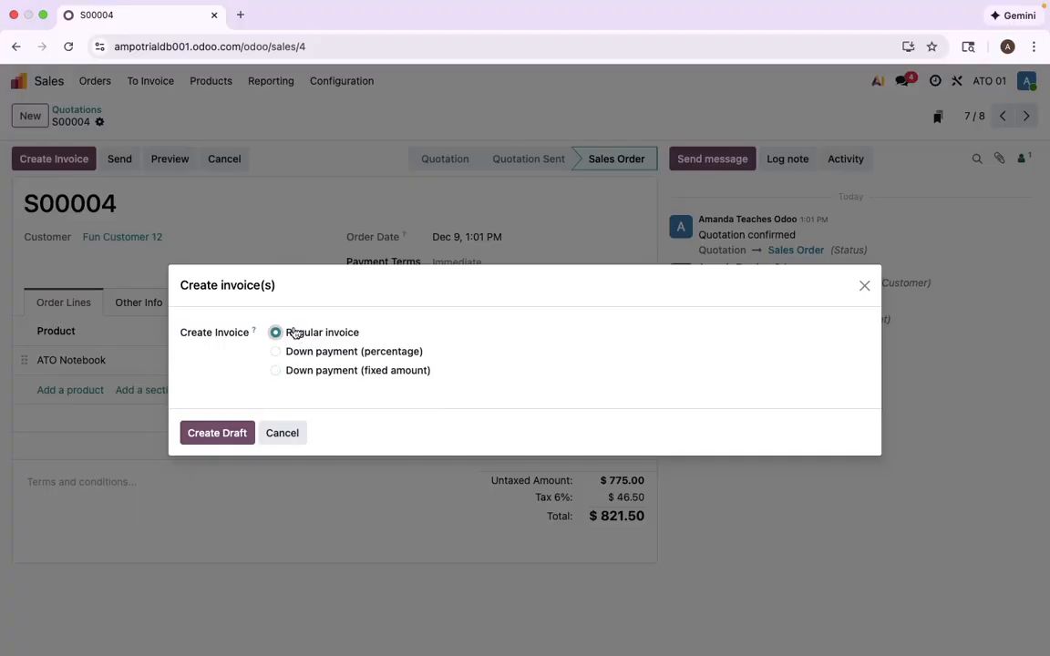
- Create a Regular draft invoice for S00004 totalling $821.50
left_click(229, 434)
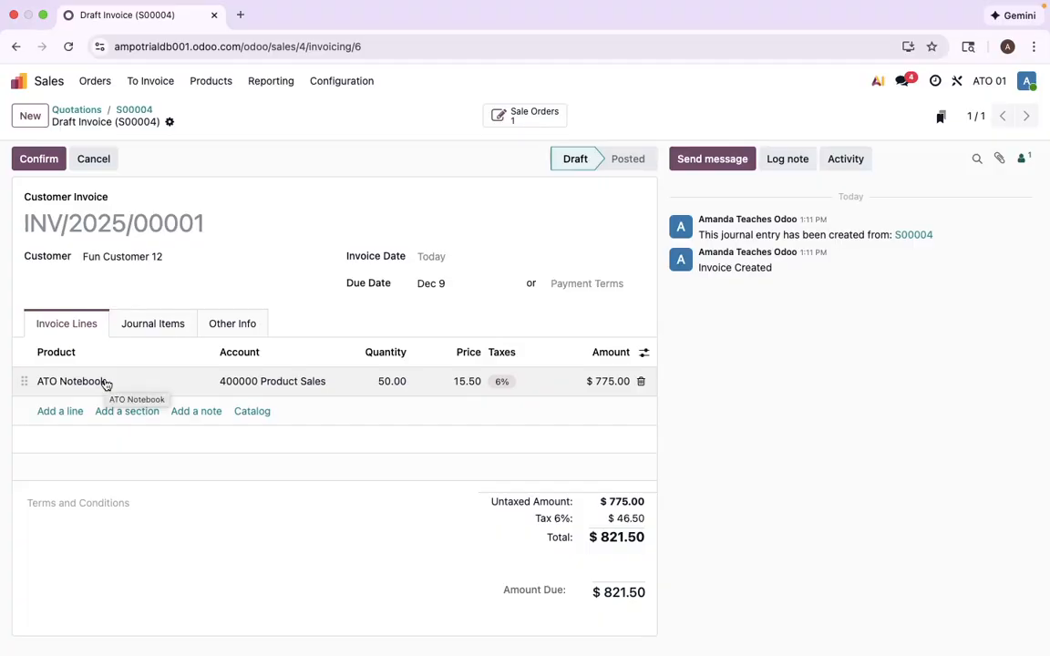
- Add a -15.00 line on 400000 Product Sales, lowering the invoice total to $806.50
left_click(60, 411)
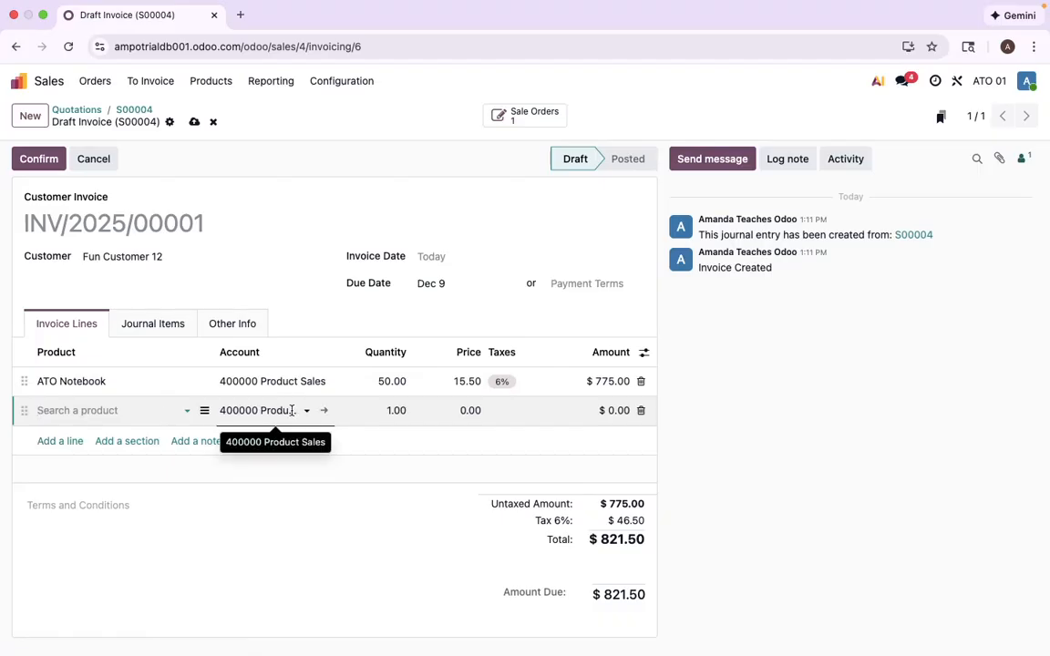
left_click(459, 412)
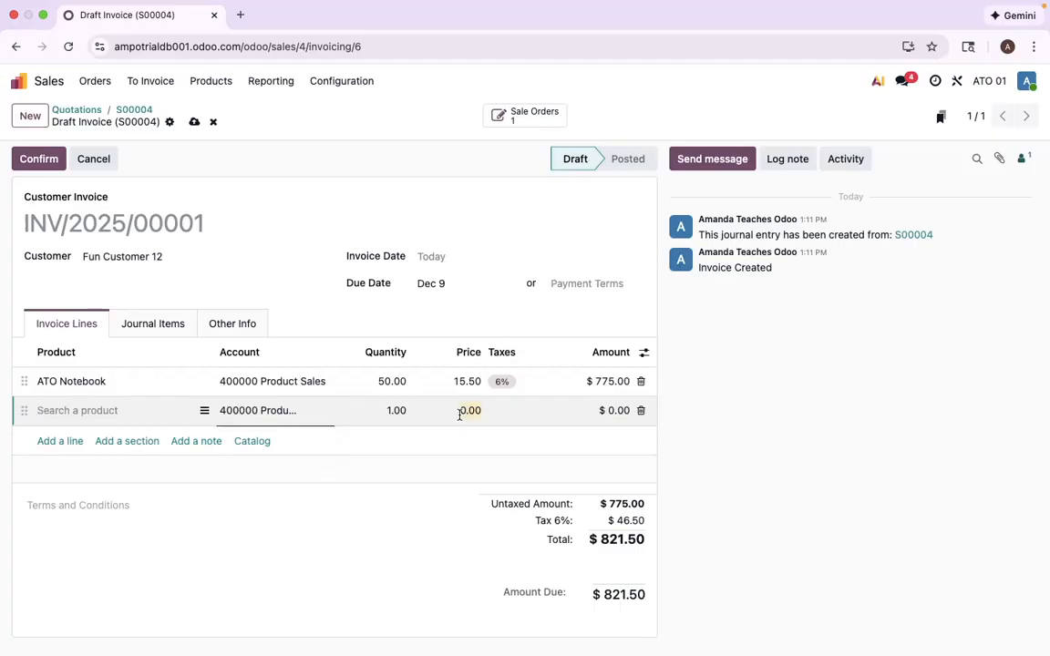
type("-15")
left_click(422, 563)
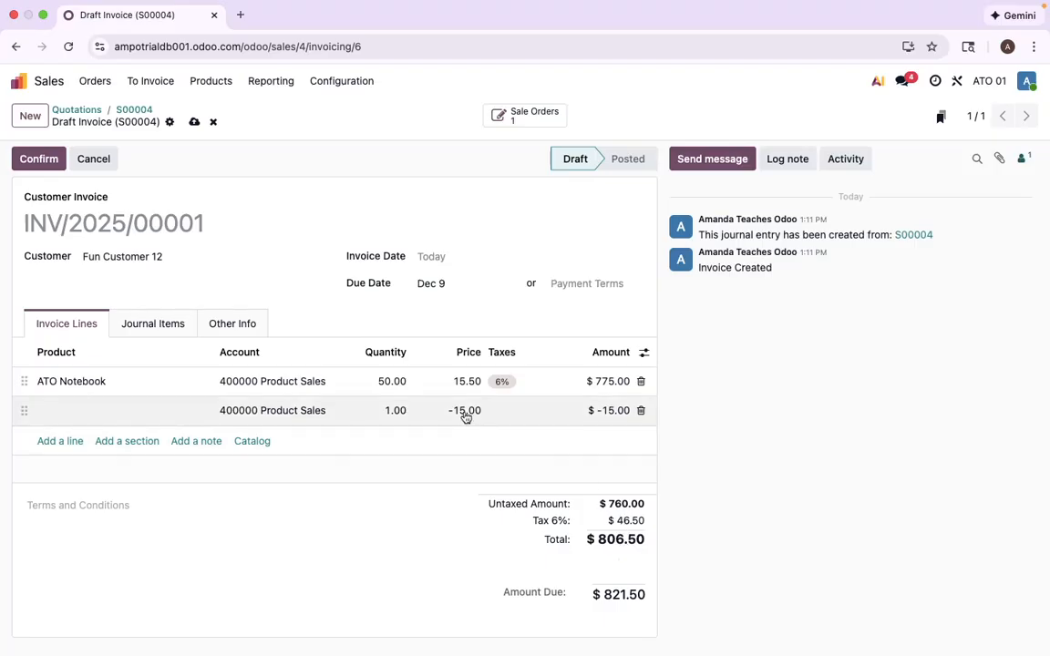
- Delete the -15.00 line and post invoice INV/2025/00001 for $821.50
left_click(641, 411)
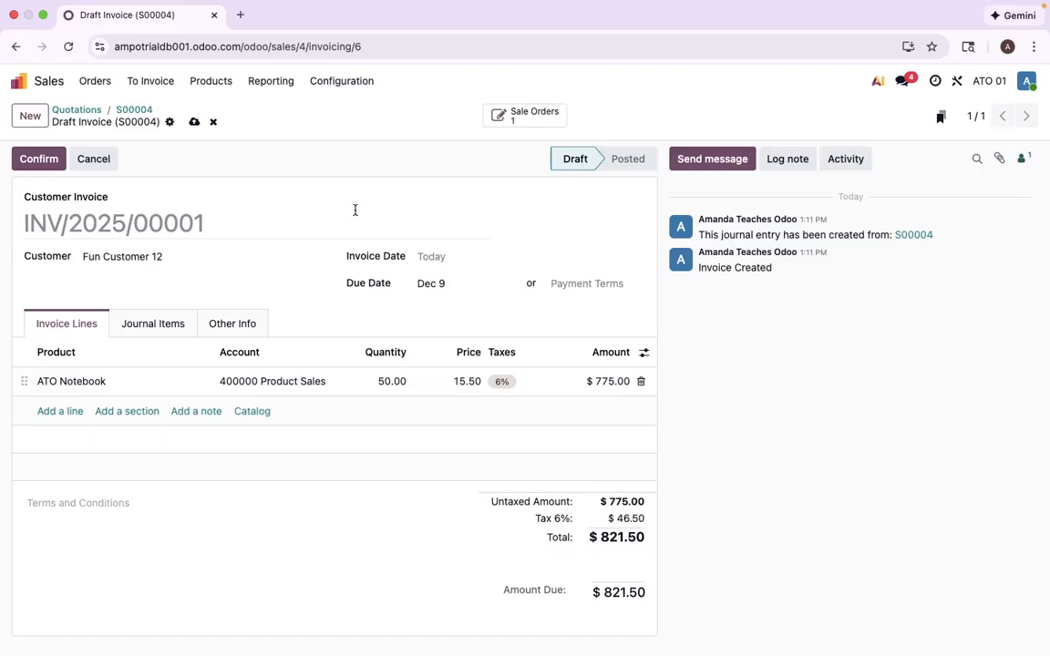
left_click(36, 164)
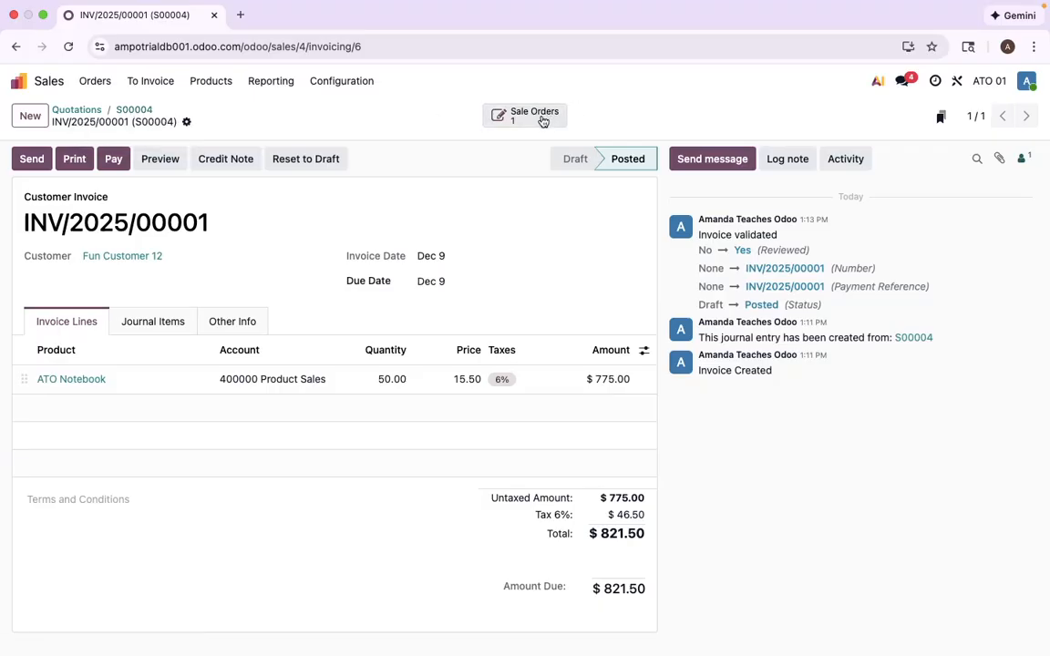
- Cross-check S00004 against invoice INV/2025/00001, then return to the full orders list
left_click(143, 110)
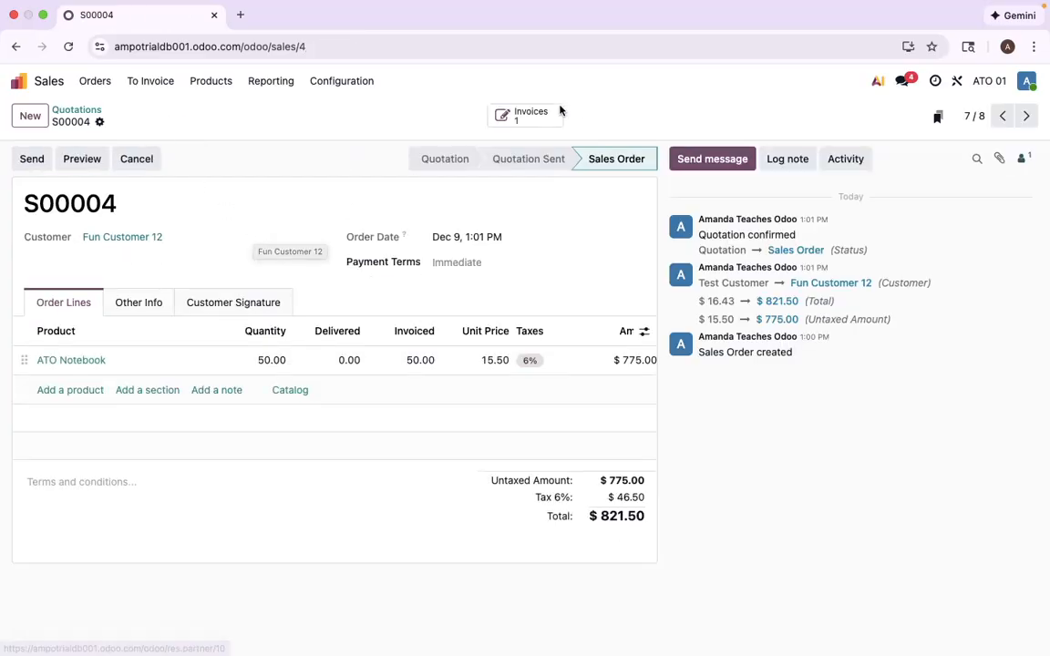
left_click(526, 122)
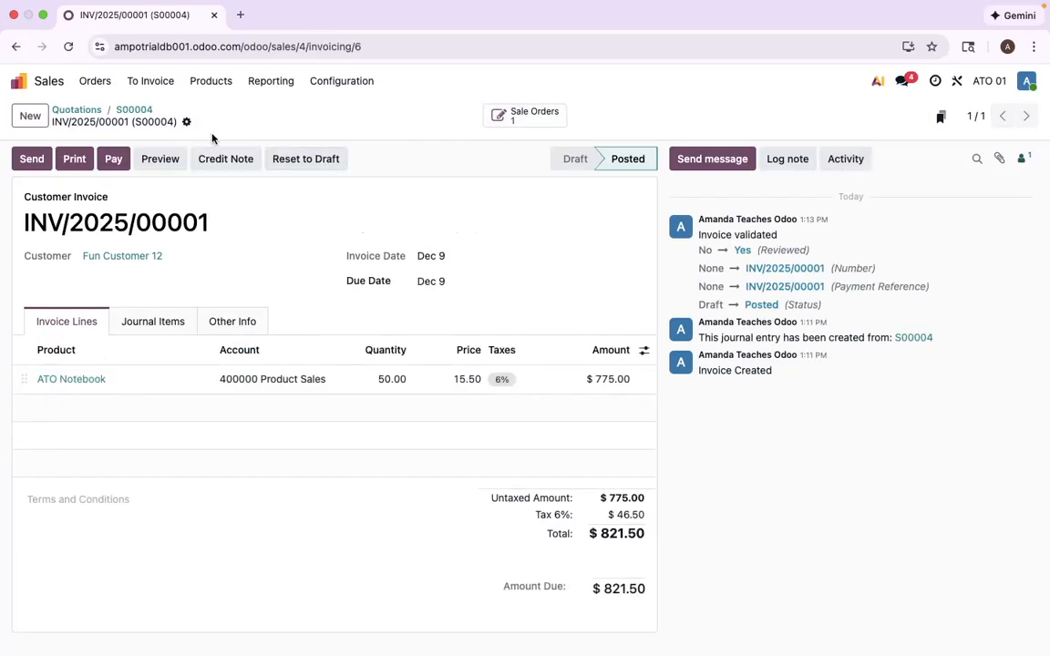
left_click(520, 126)
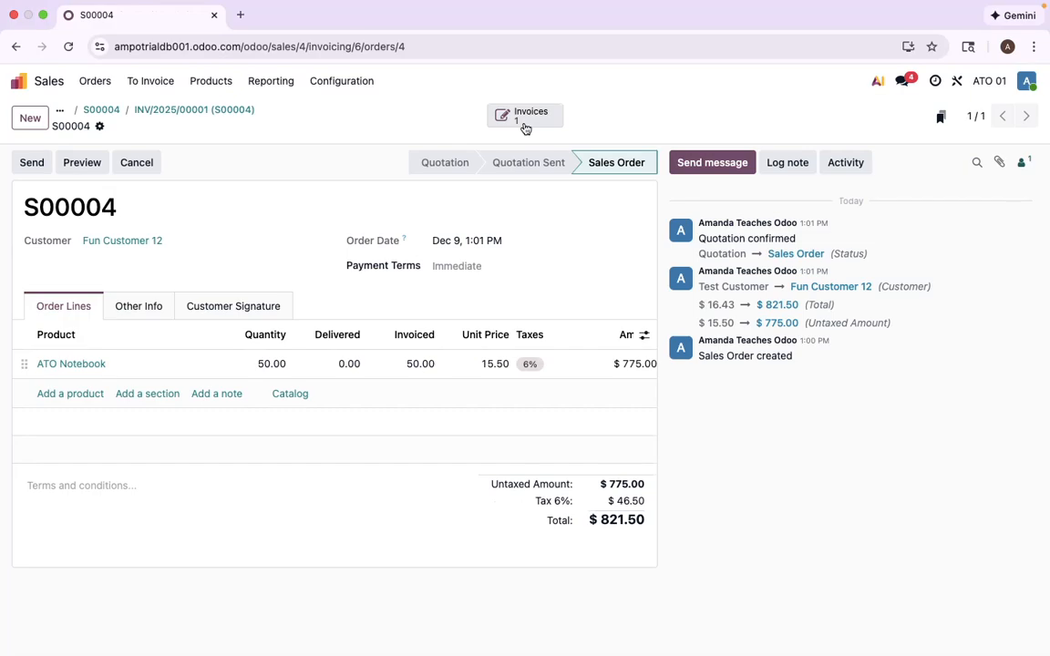
left_click(155, 110)
left_click(134, 110)
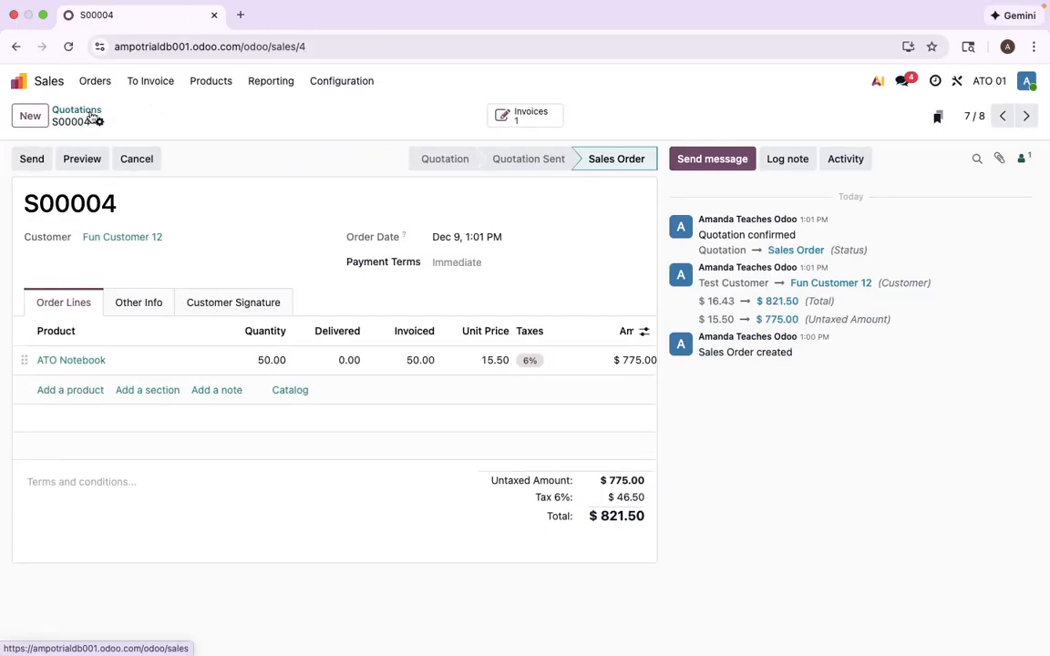
left_click(91, 114)
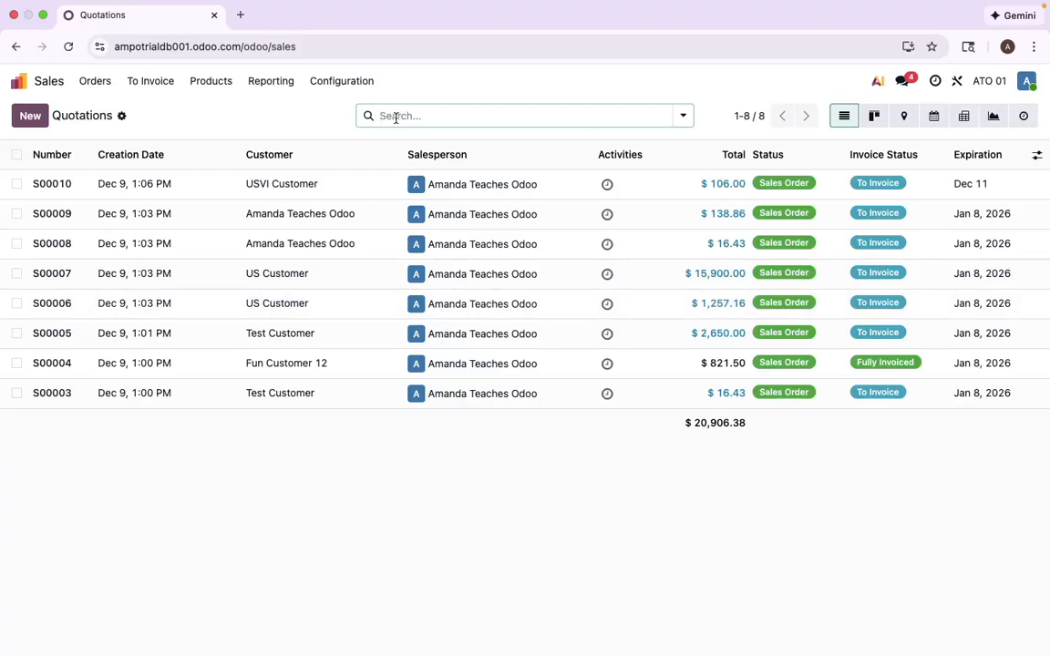
- Sort orders by customer, filter to US Customer, and select both S00006 and S00007
left_click(369, 154)
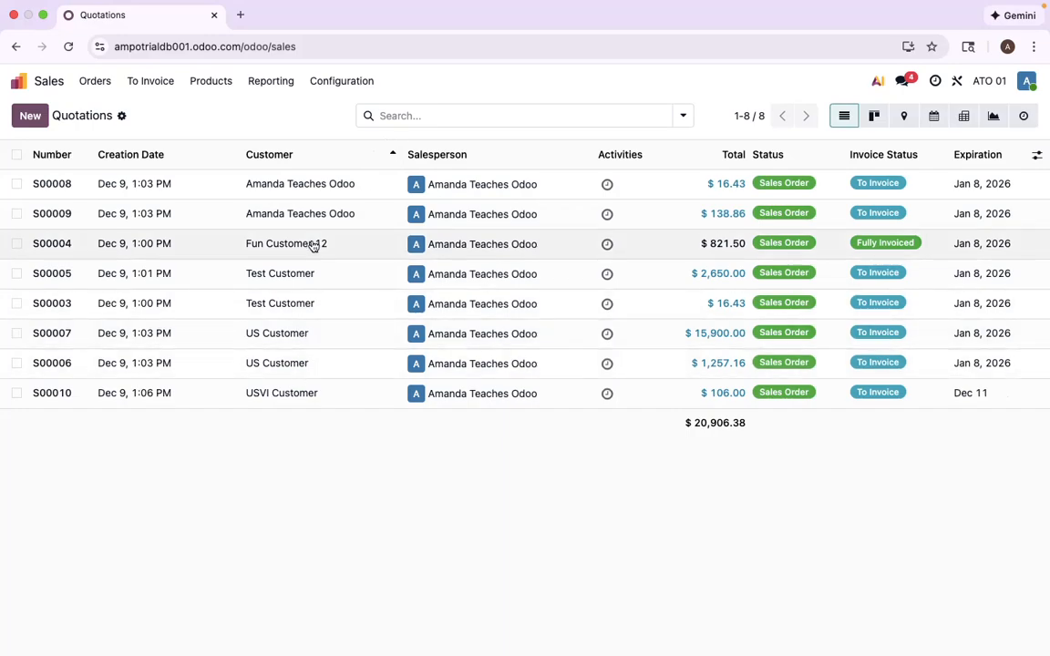
left_click(389, 117)
type("us compu")
key("BackSpace")
key("BackSpace")
key("BackSpace")
key("BackSpace")
type("ustomer")
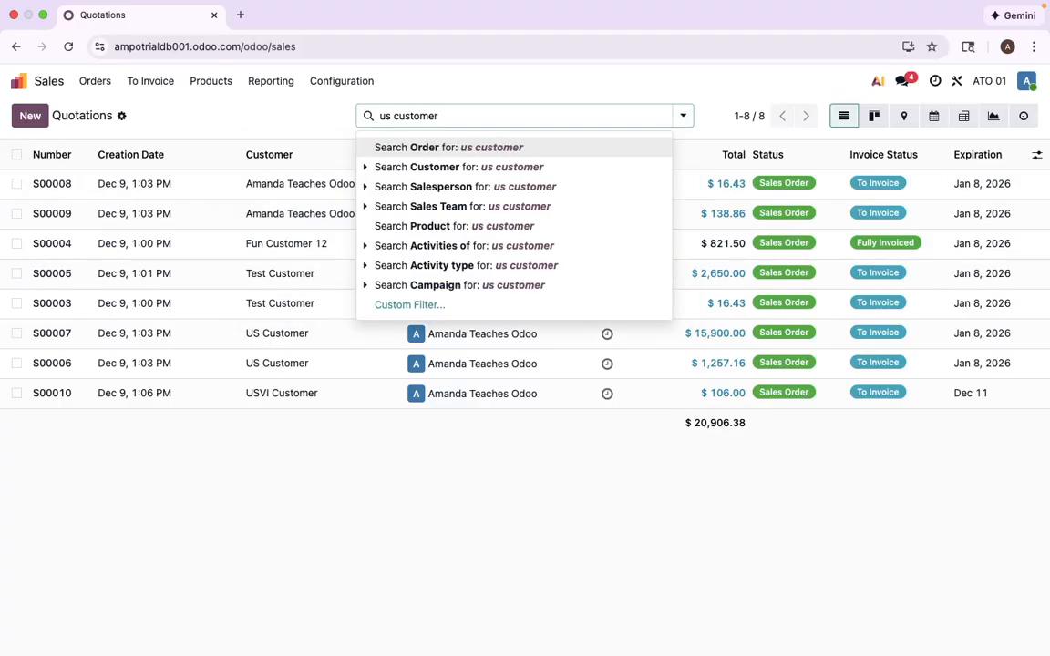
left_click(440, 167)
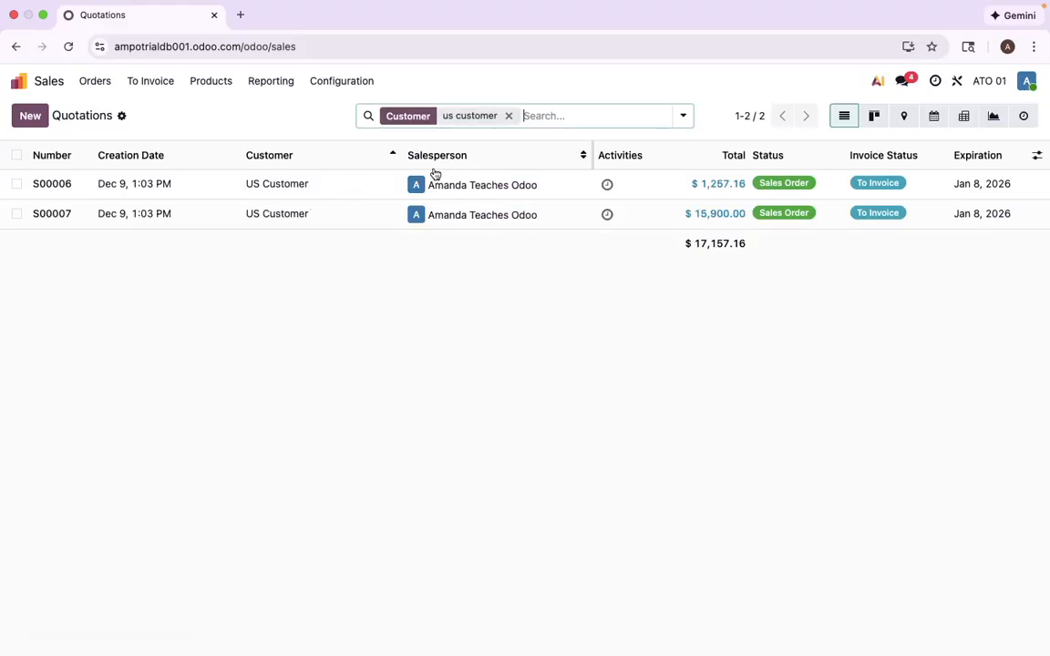
left_click(16, 155)
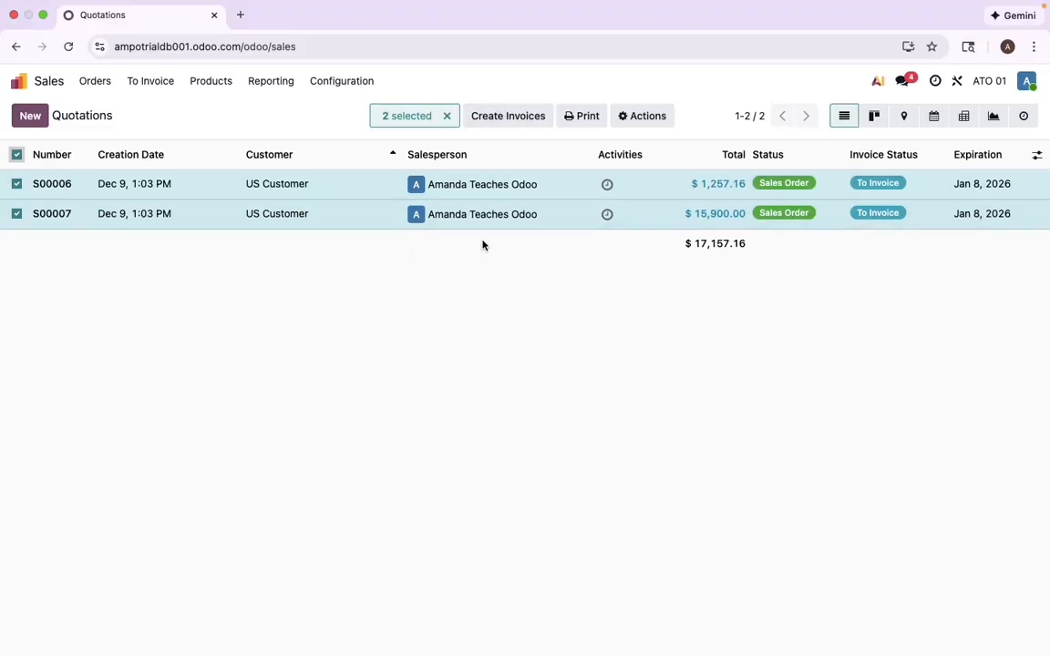
- Invoice S00007 and S00006 together with Consolidated Billing kept on, producing one $17,157.16 draft
left_click(504, 118)
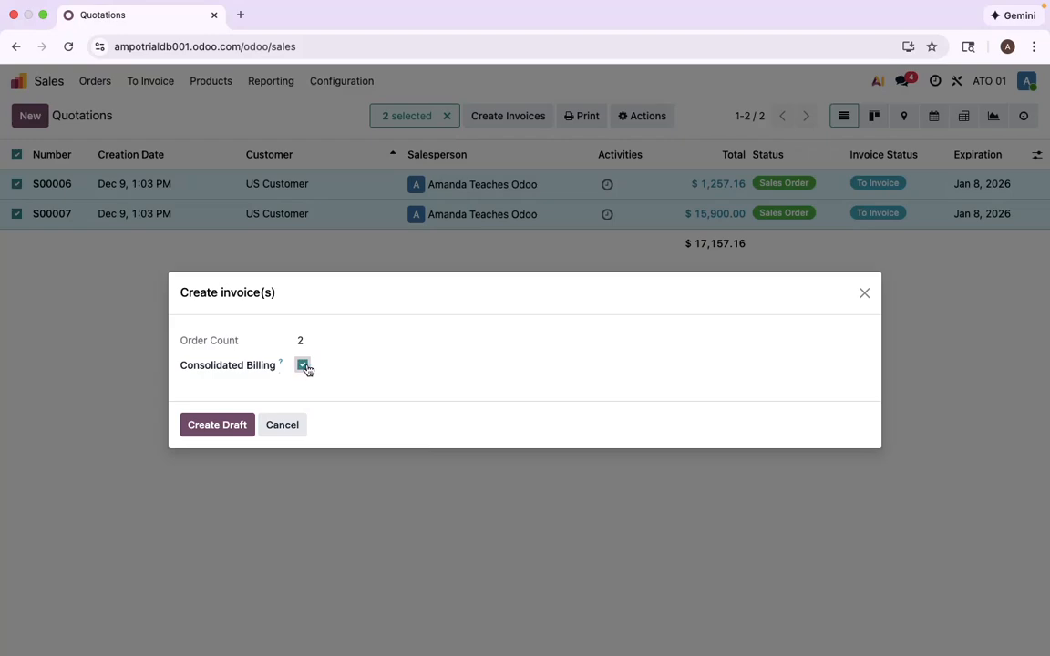
mouse_move(282, 363)
left_click(219, 426)
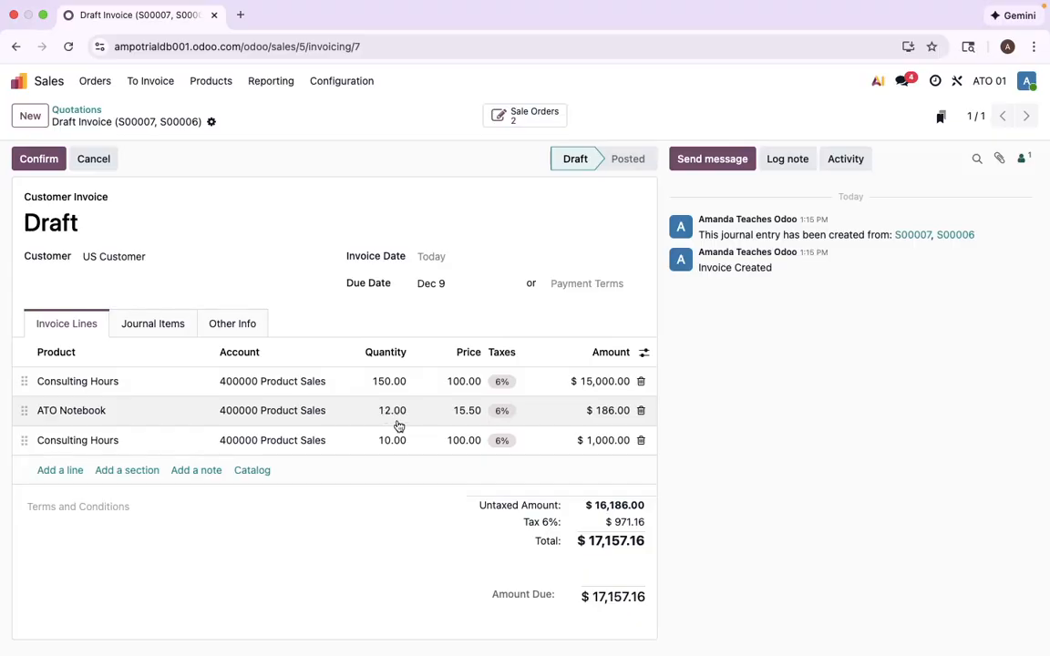
left_click(527, 117)
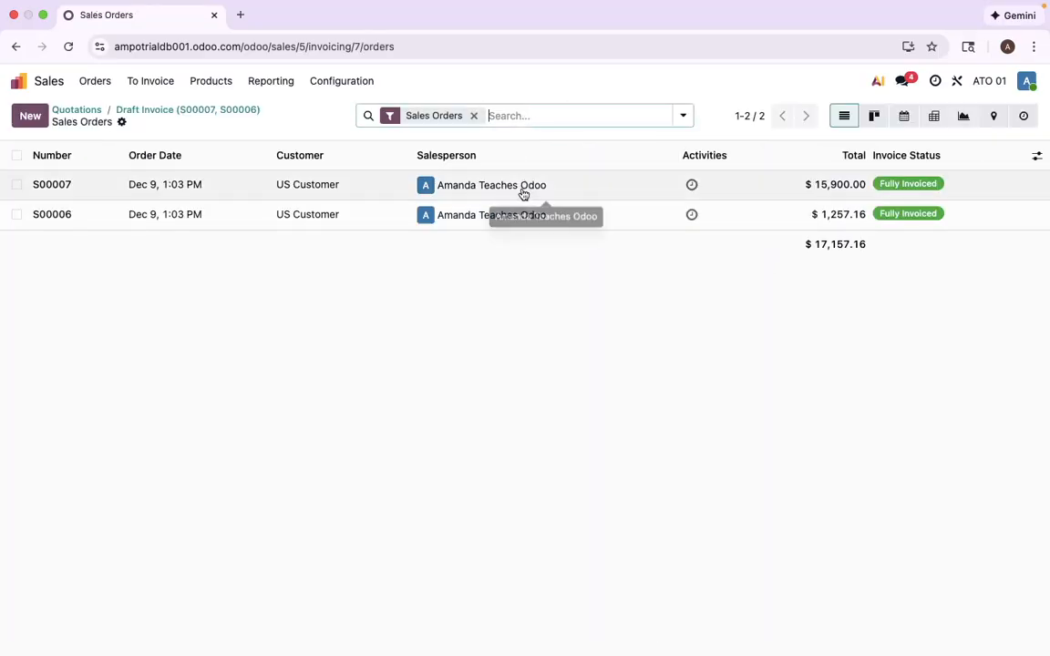
left_click(510, 219)
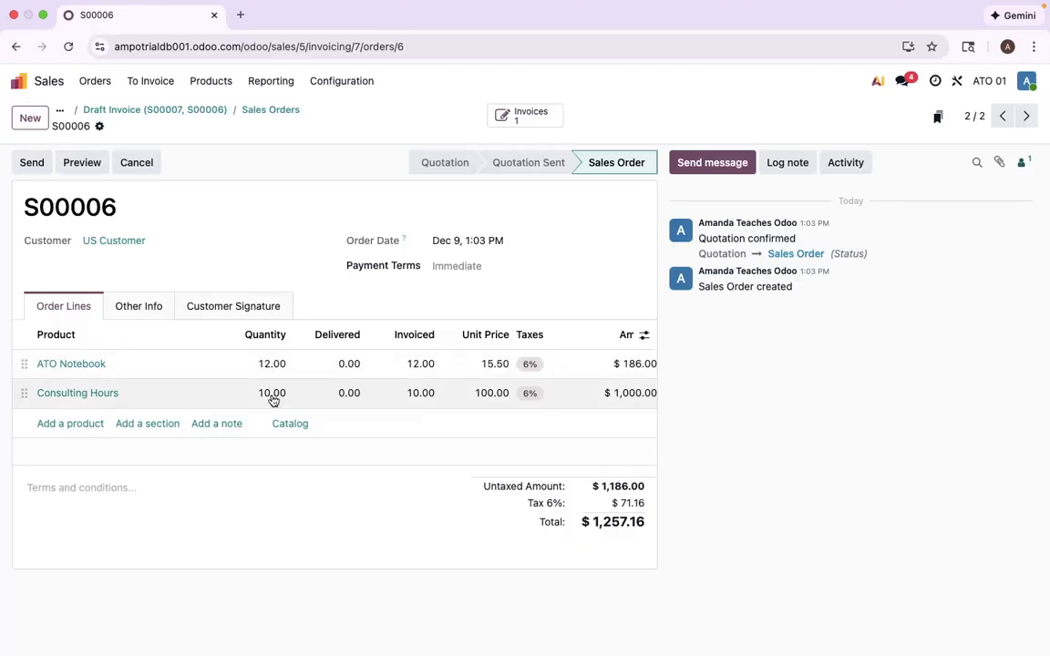
left_click(278, 117)
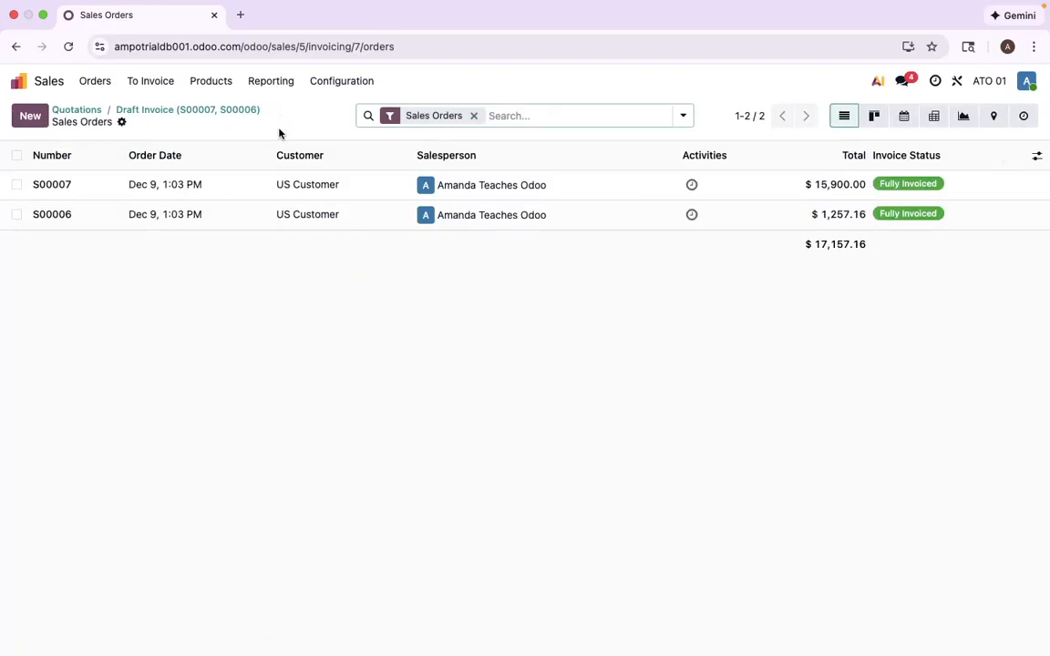
left_click(299, 193)
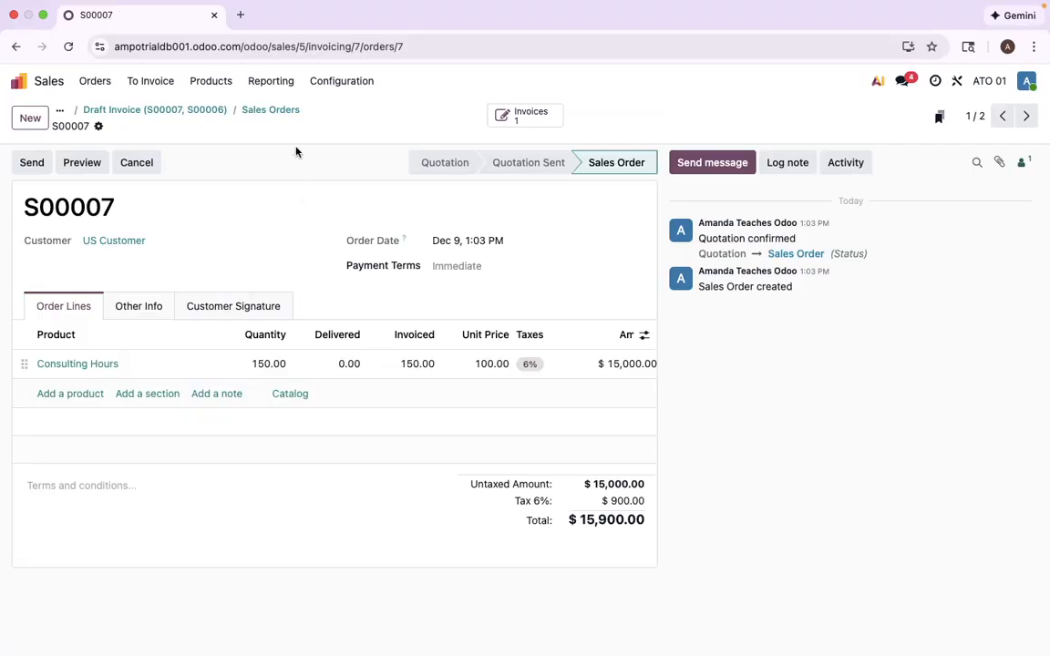
left_click(271, 111)
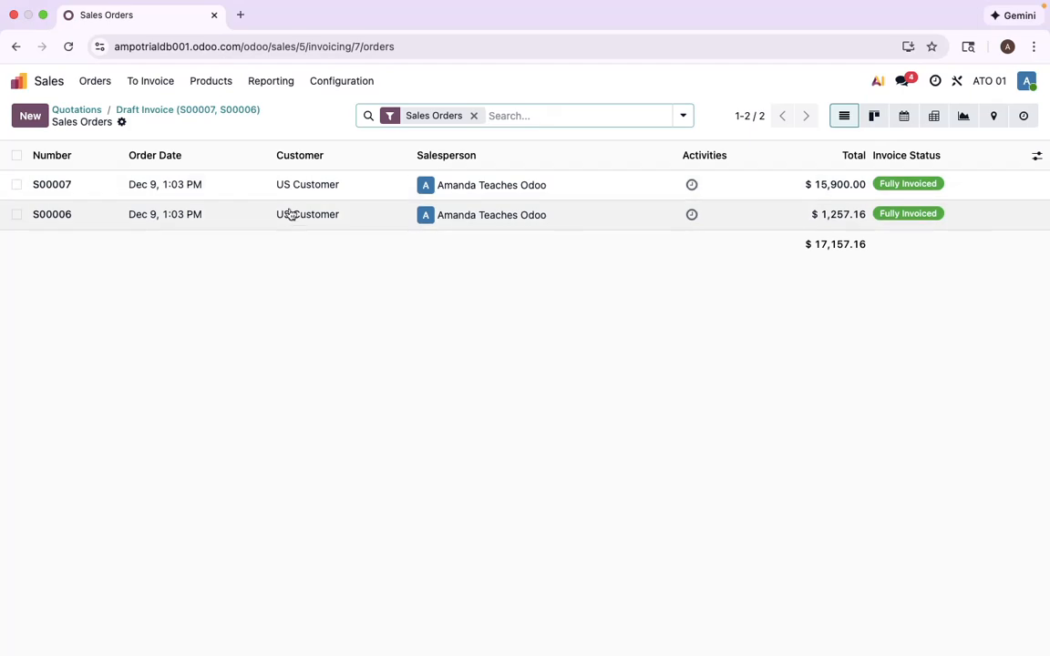
left_click(195, 111)
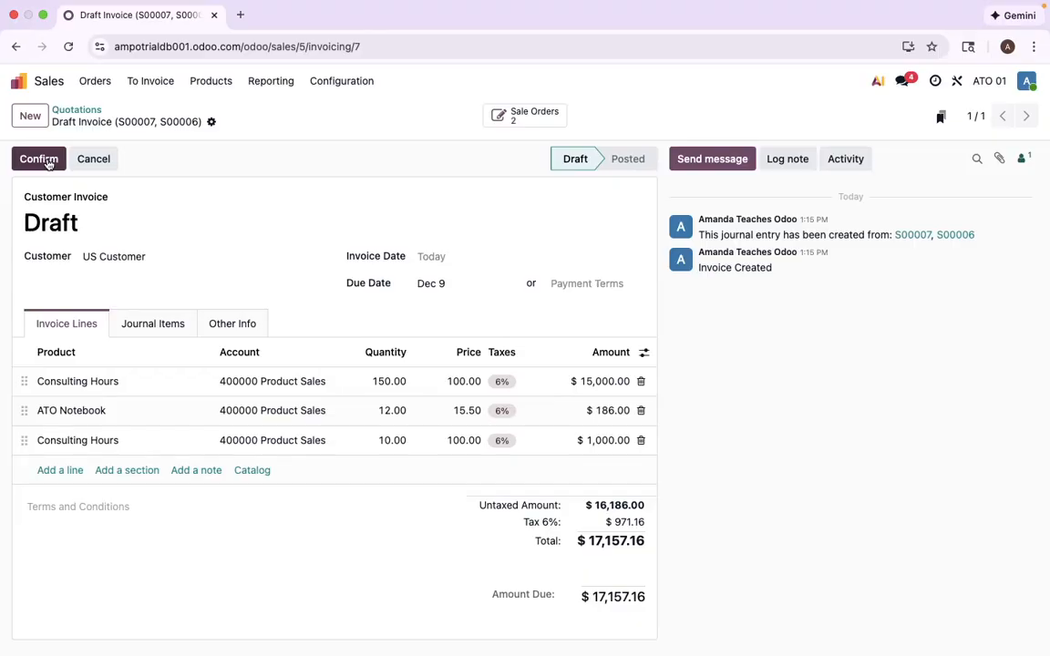
- Confirm the US Customer draft so it posts as INV/2025/00002, then return to the home menu
left_click(40, 160)
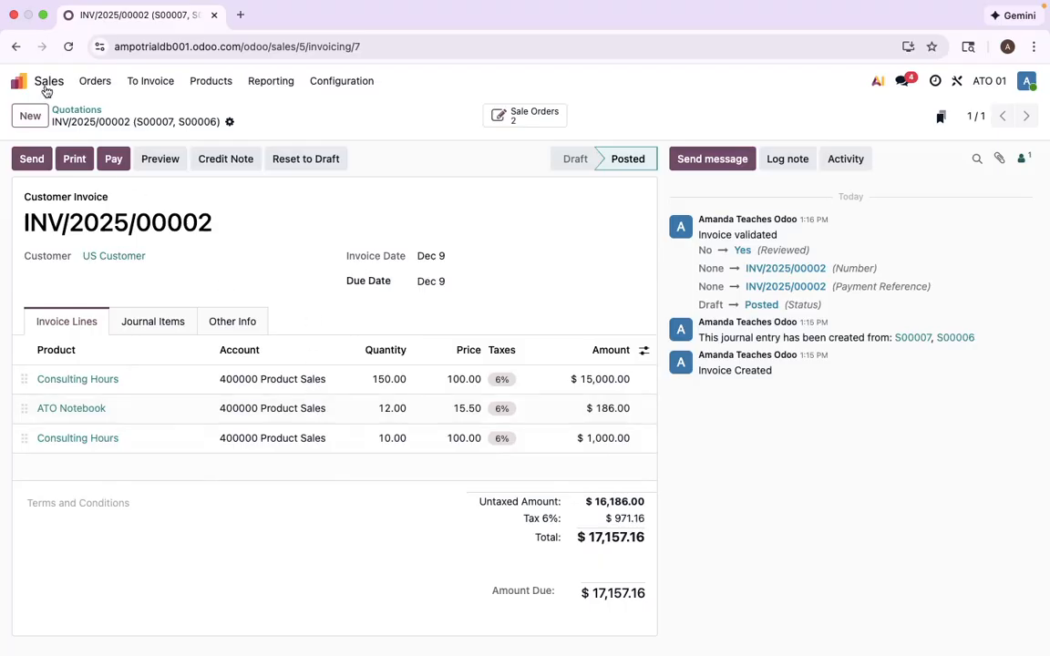
left_click(28, 83)
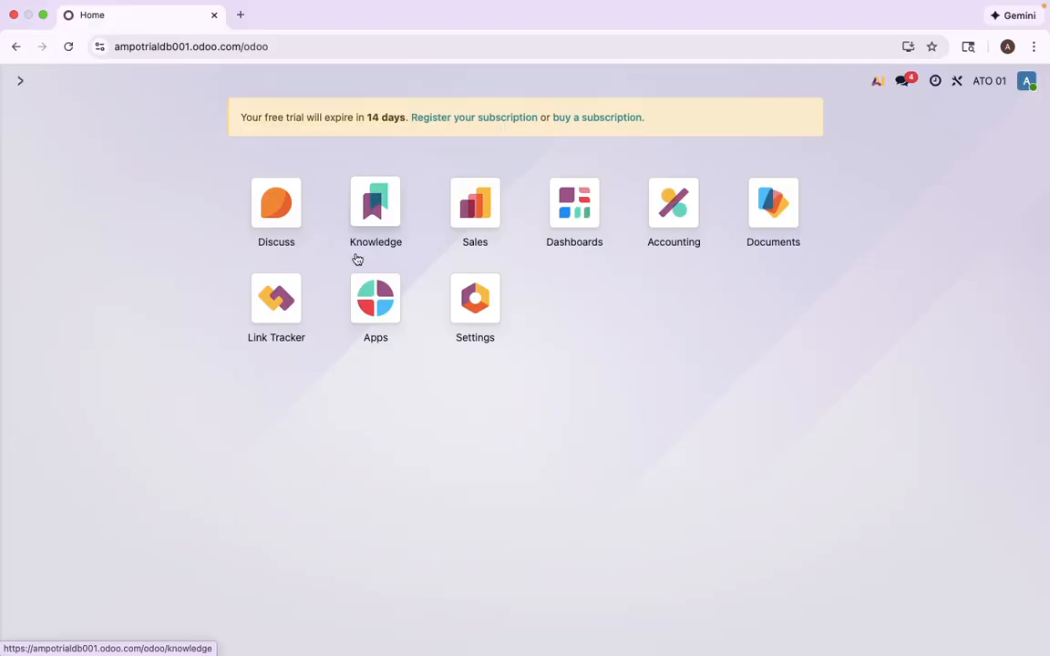
- Open the Dec 2025 General Ledger from the Reporting menu of the Accounting app
left_click(674, 208)
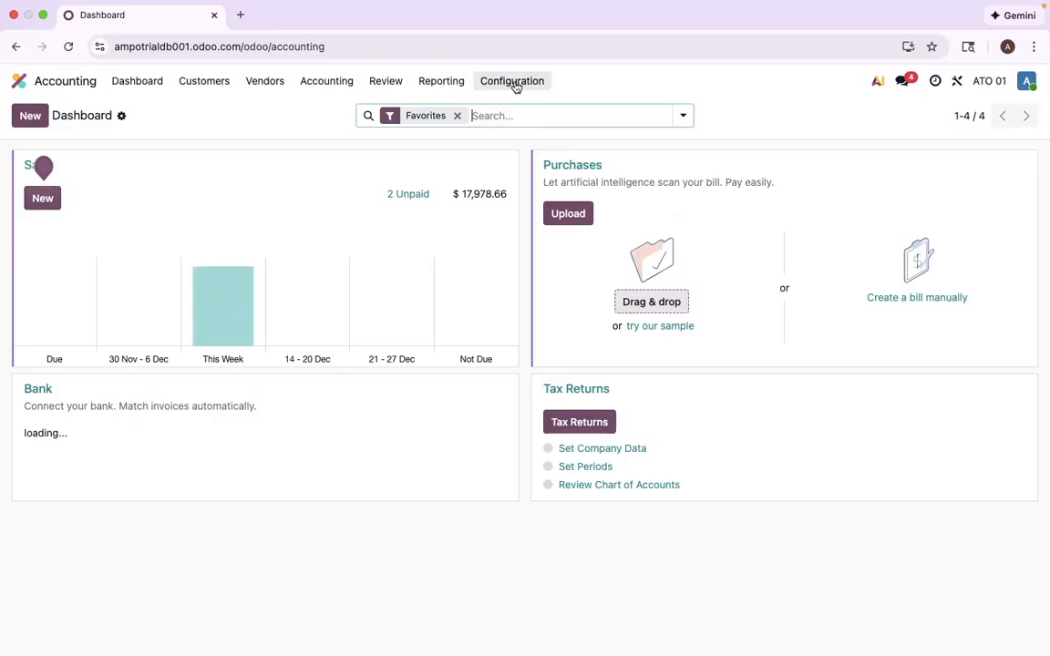
left_click(341, 87)
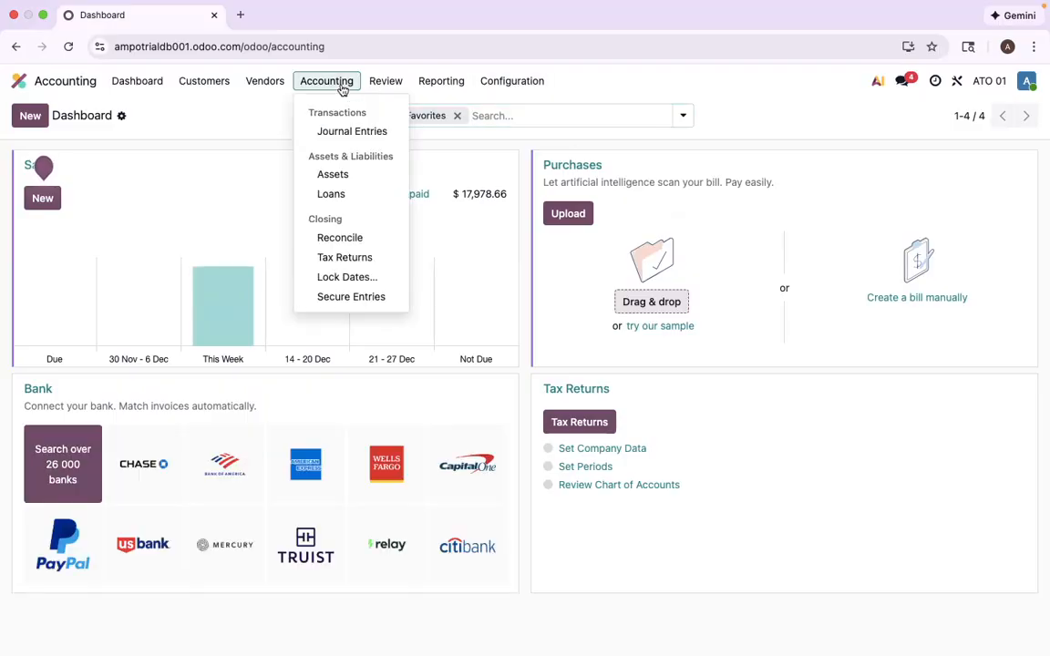
mouse_move(513, 78)
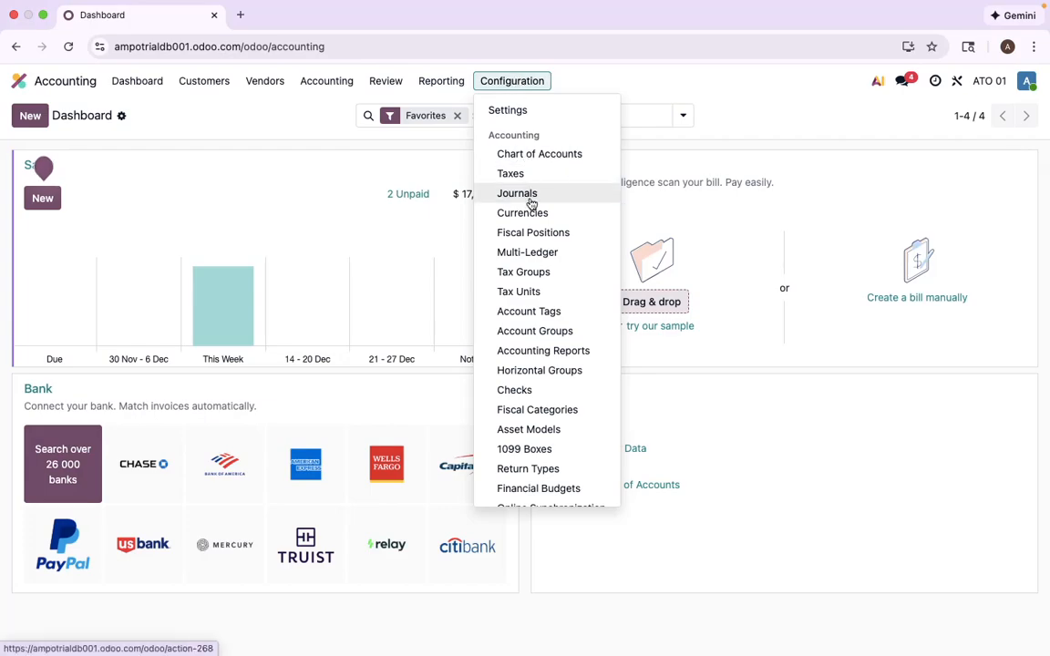
scroll(547, 359, "down", 5)
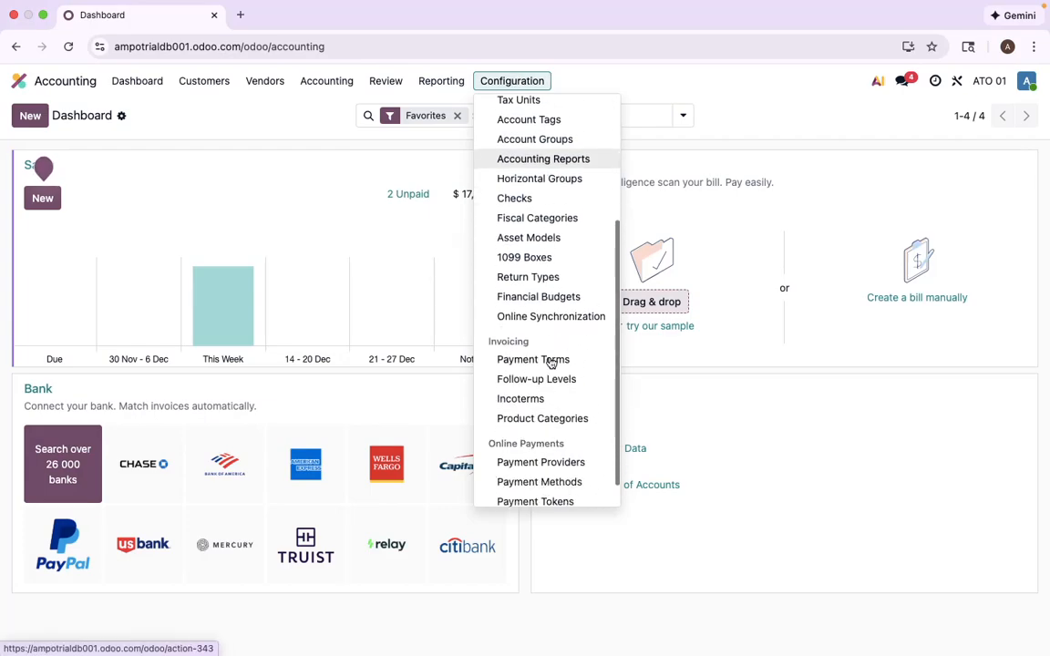
mouse_move(434, 87)
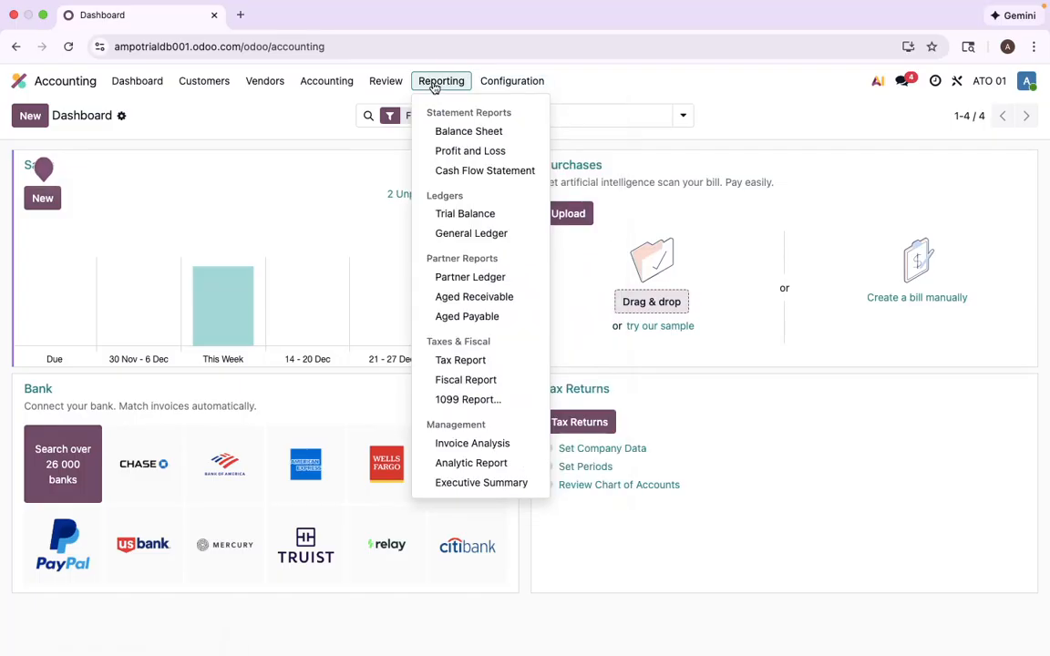
left_click(468, 235)
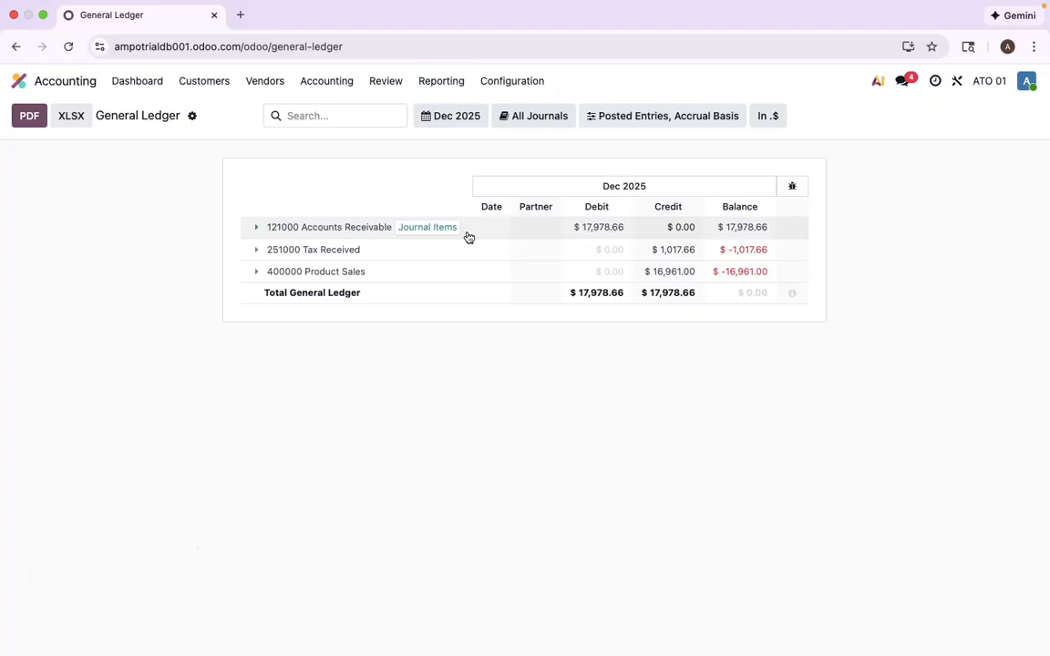
- Expand the 400000 Product Sales and 121000 Accounts Receivable ledger rows, then list customer invoices
left_click(256, 273)
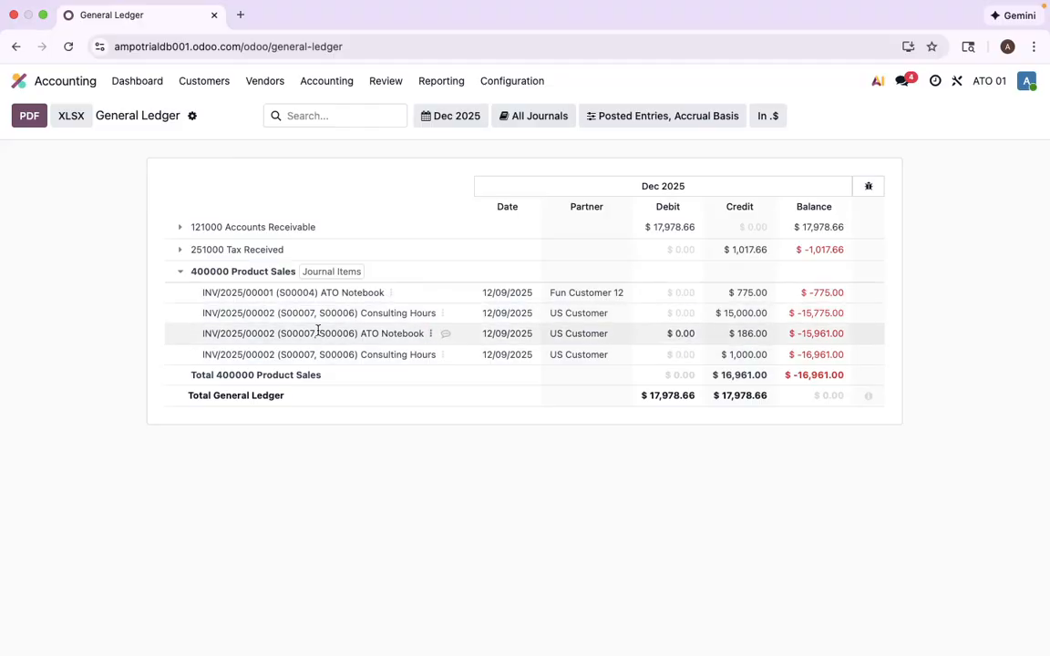
left_click(179, 229)
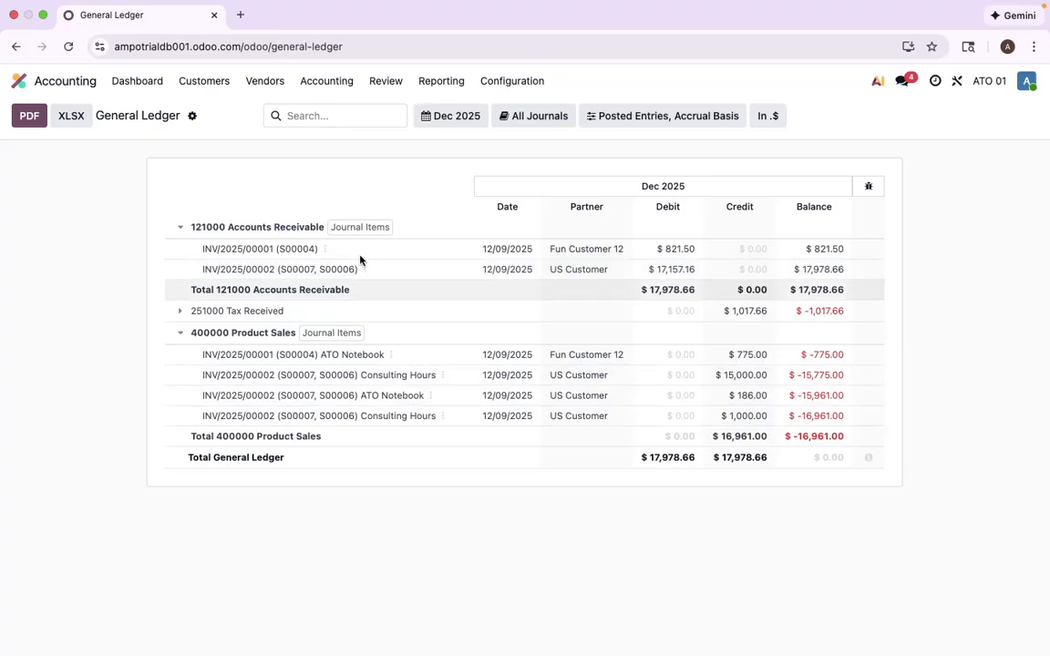
left_click(204, 82)
left_click(225, 110)
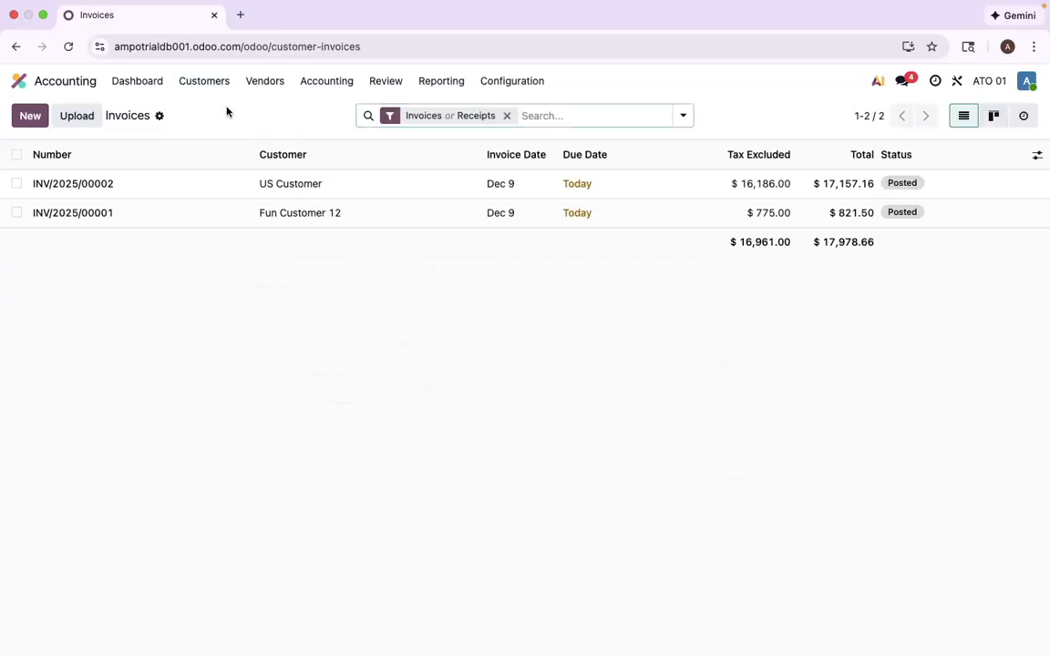
- Open posted invoice INV/2025/00002 and view its journal items with the $17,157.16 receivable debit
left_click(309, 194)
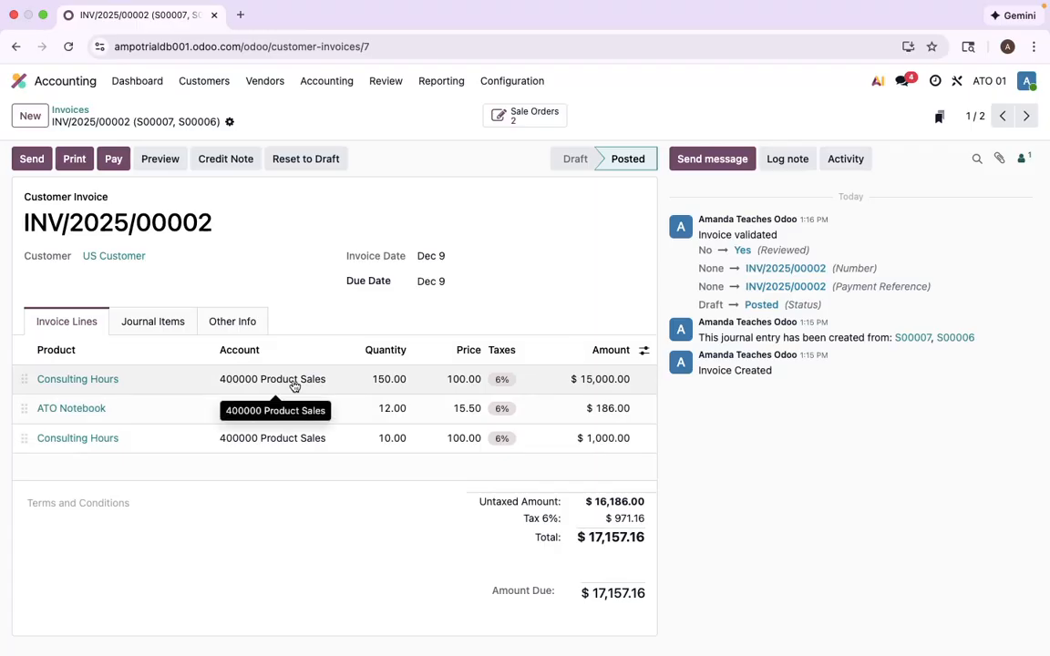
left_click(173, 324)
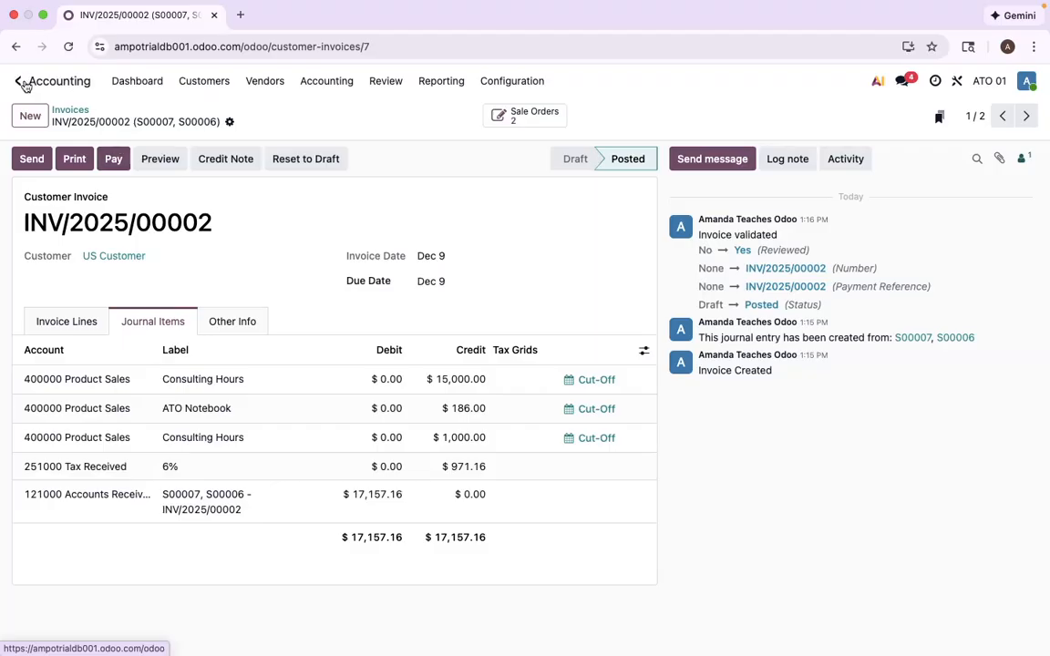
- Show all sales orders without the My Quotations filter and check order S00010
left_click(17, 82)
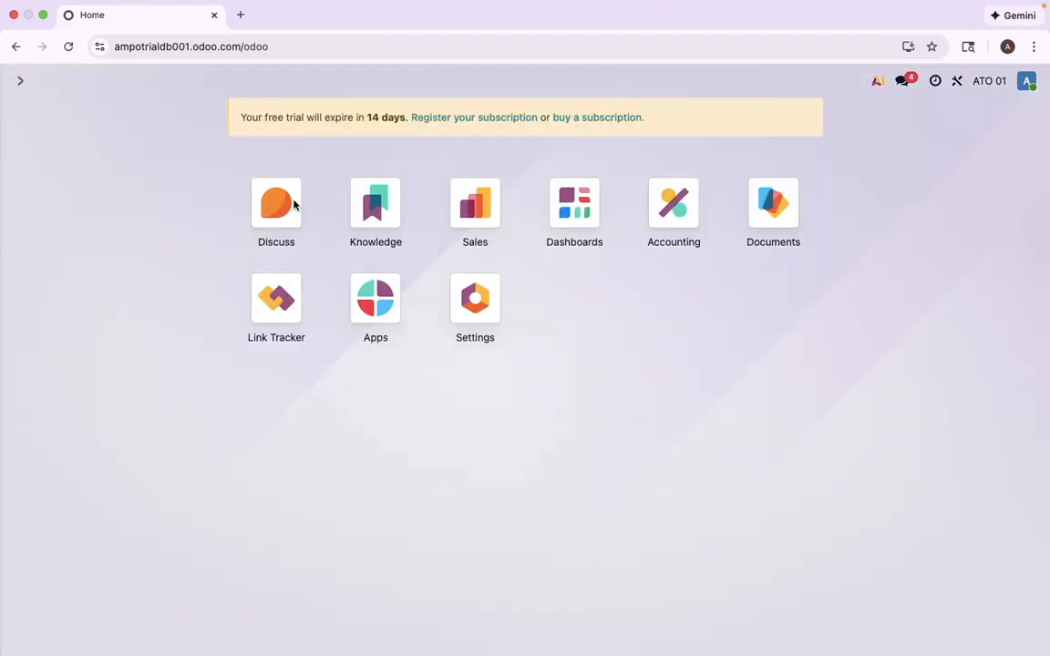
left_click(462, 206)
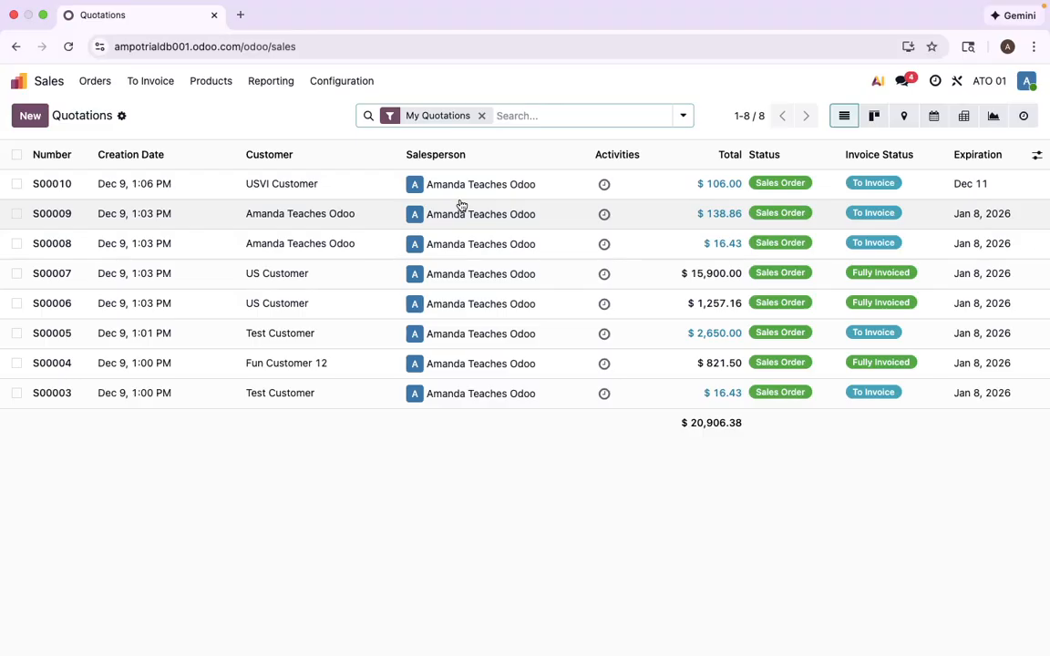
left_click(481, 115)
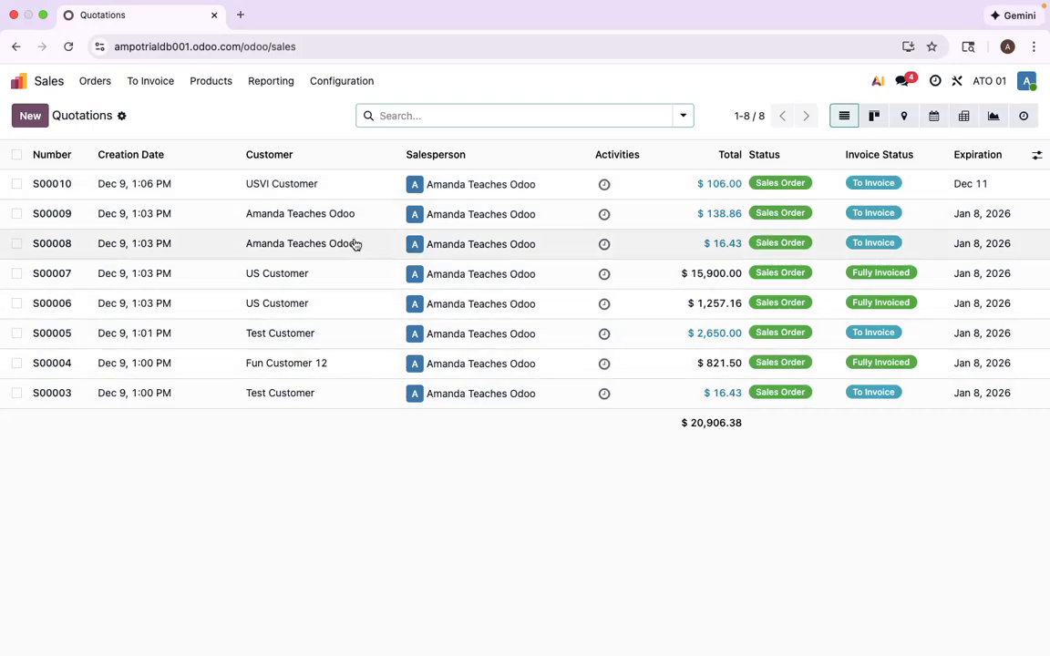
left_click(333, 187)
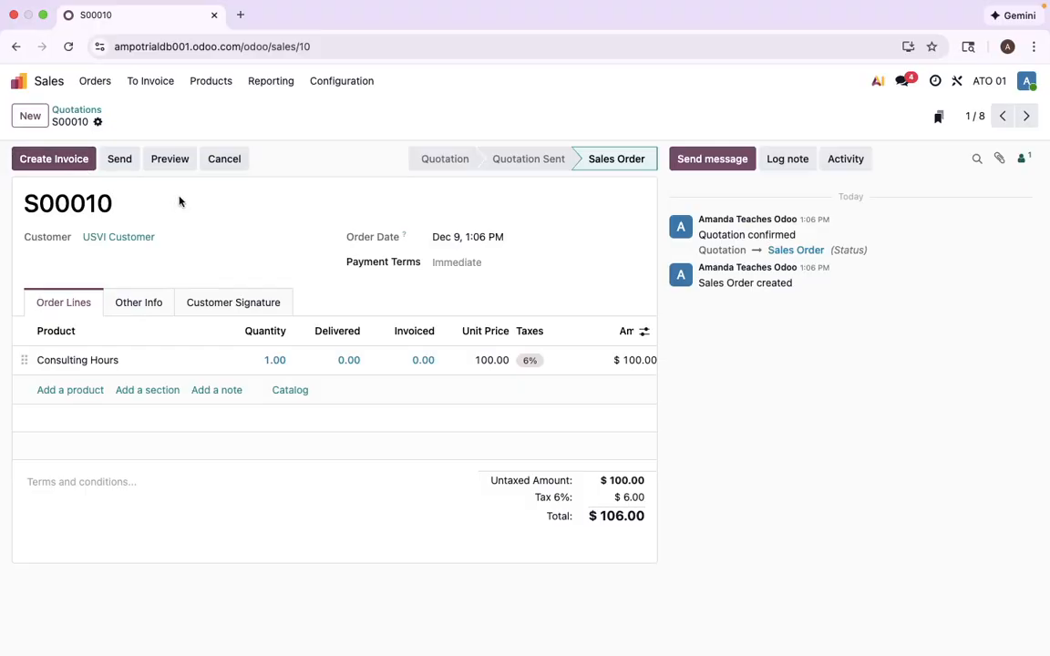
left_click(80, 111)
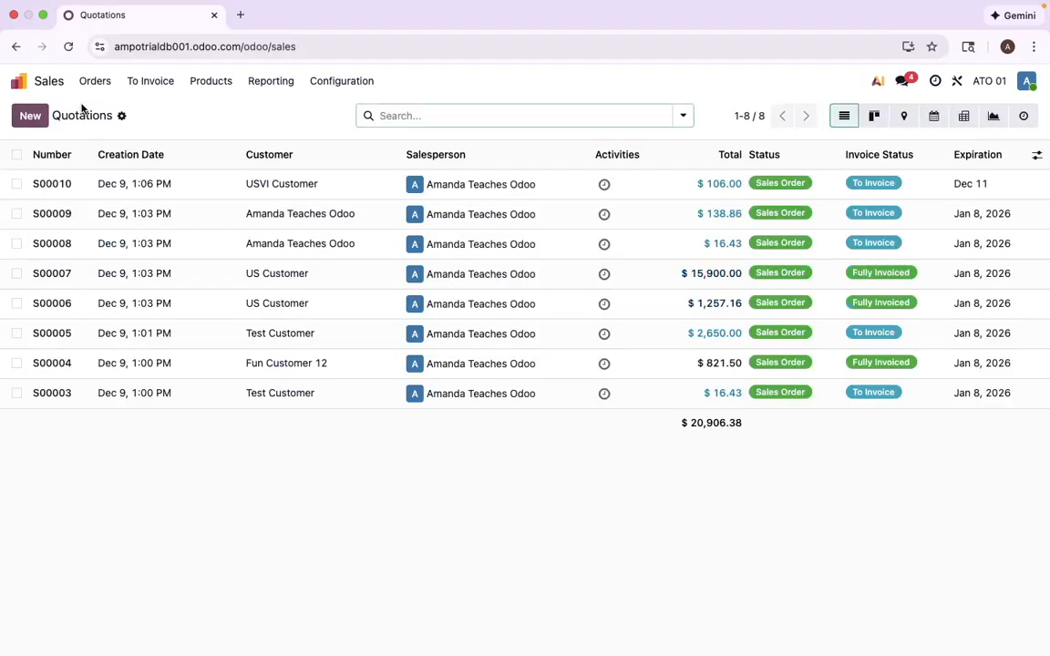
- Select all orders except the already invoiced S00007, S00006 and S00004
left_click(17, 156)
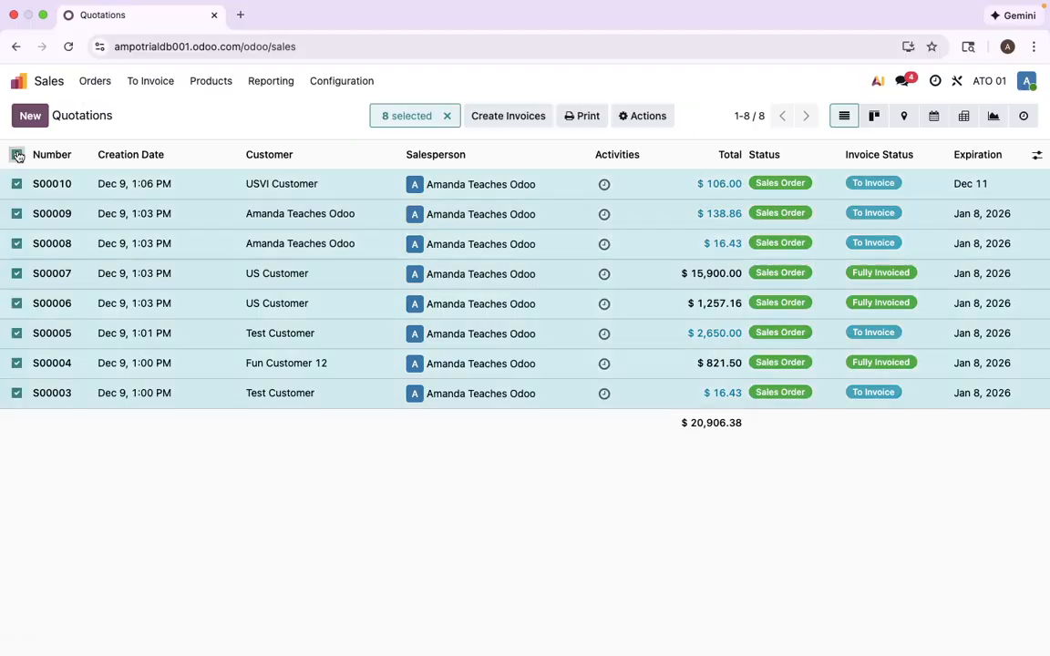
left_click(16, 274)
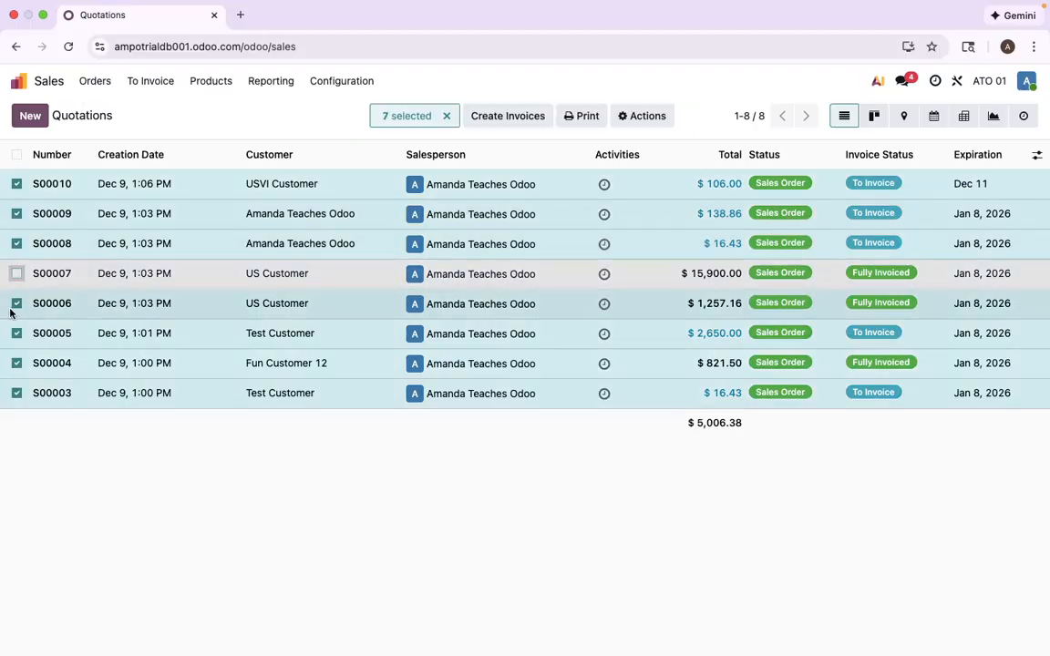
left_click(16, 303)
left_click(16, 364)
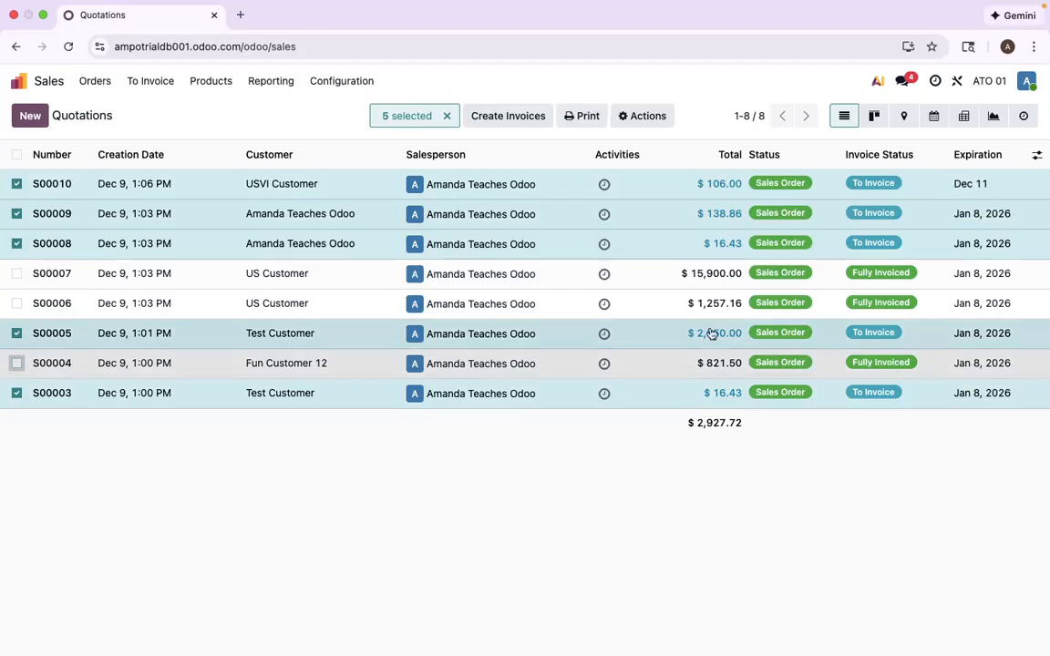
- Create five separate draft invoices with Consolidated Billing turned off, totalling $2,927.72
left_click(510, 117)
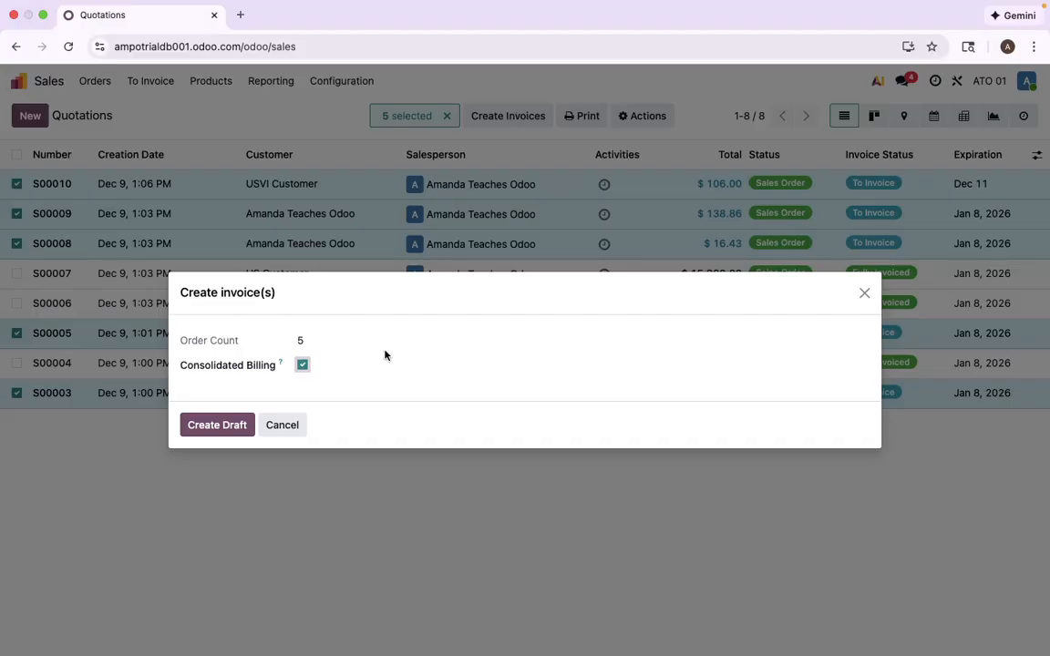
left_click(304, 365)
left_click(216, 426)
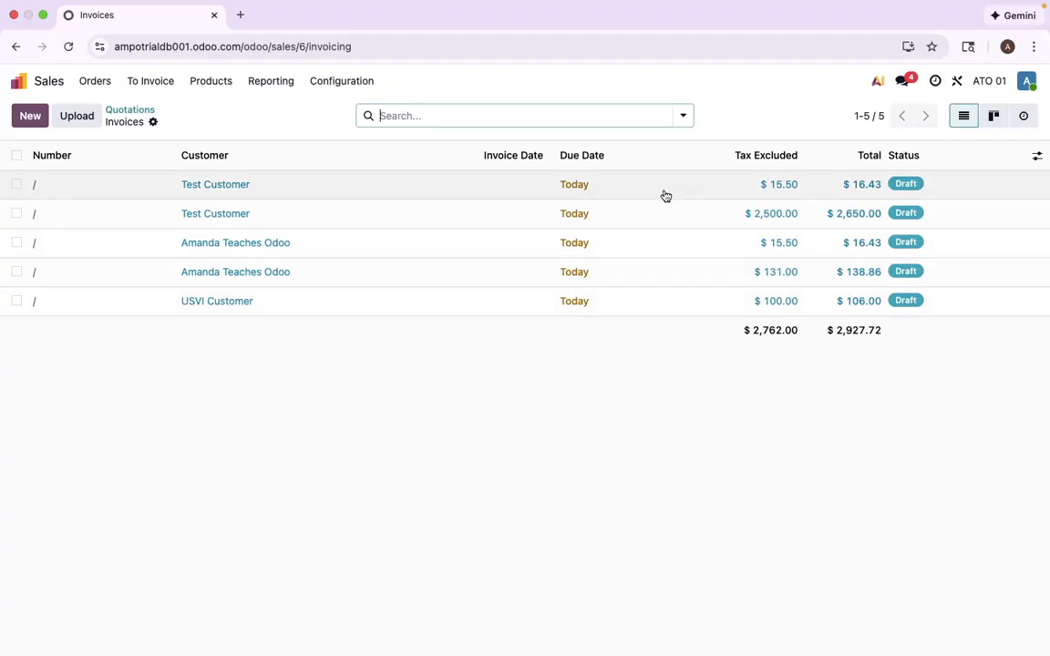
- Check a Test Customer draft, then bulk-confirm all five drafts as INV/2025/00003 to INV/2025/00007
left_click(632, 194)
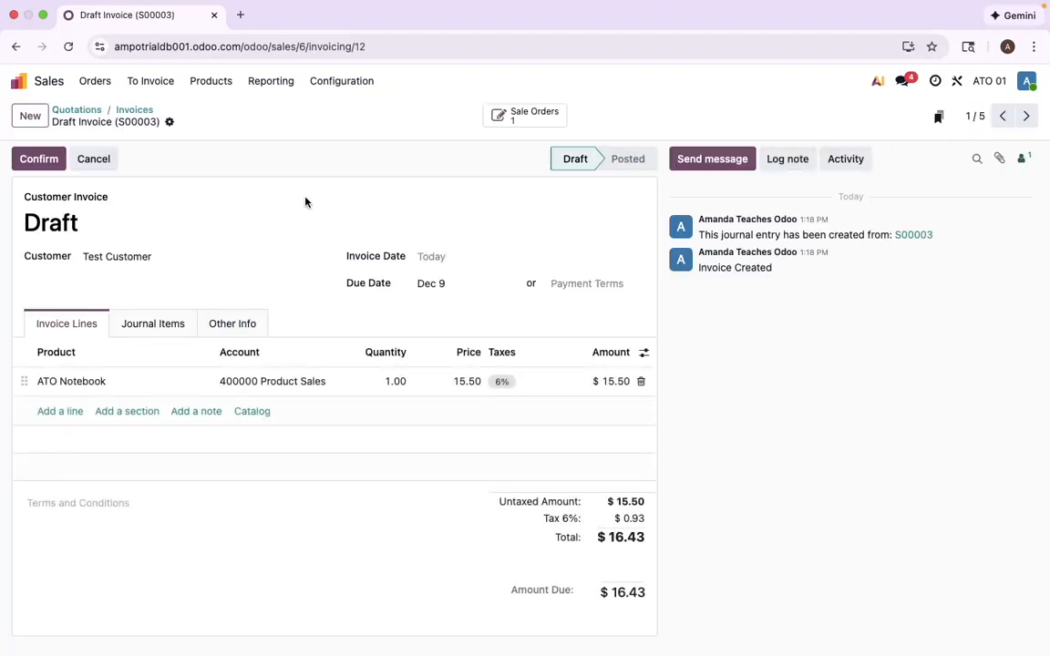
left_click(133, 110)
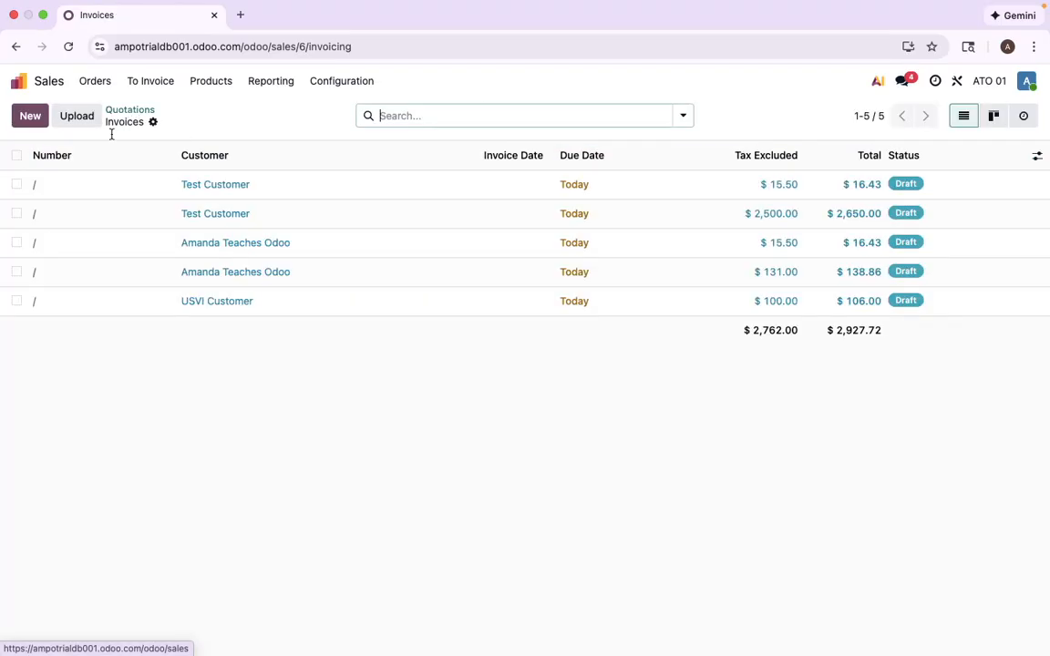
left_click(16, 157)
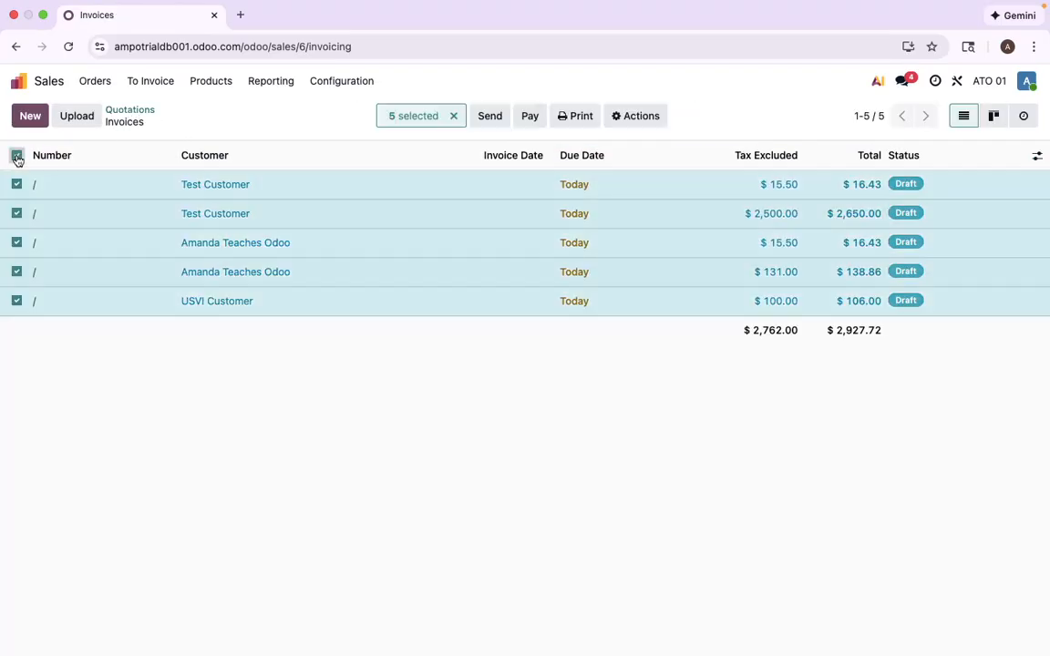
left_click(633, 124)
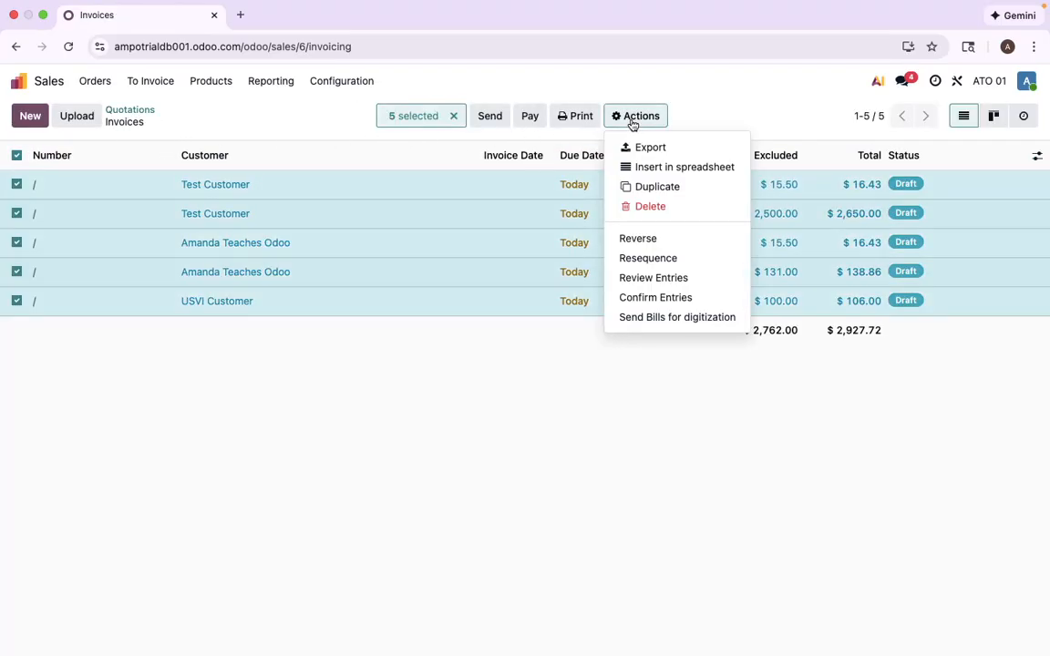
left_click(666, 298)
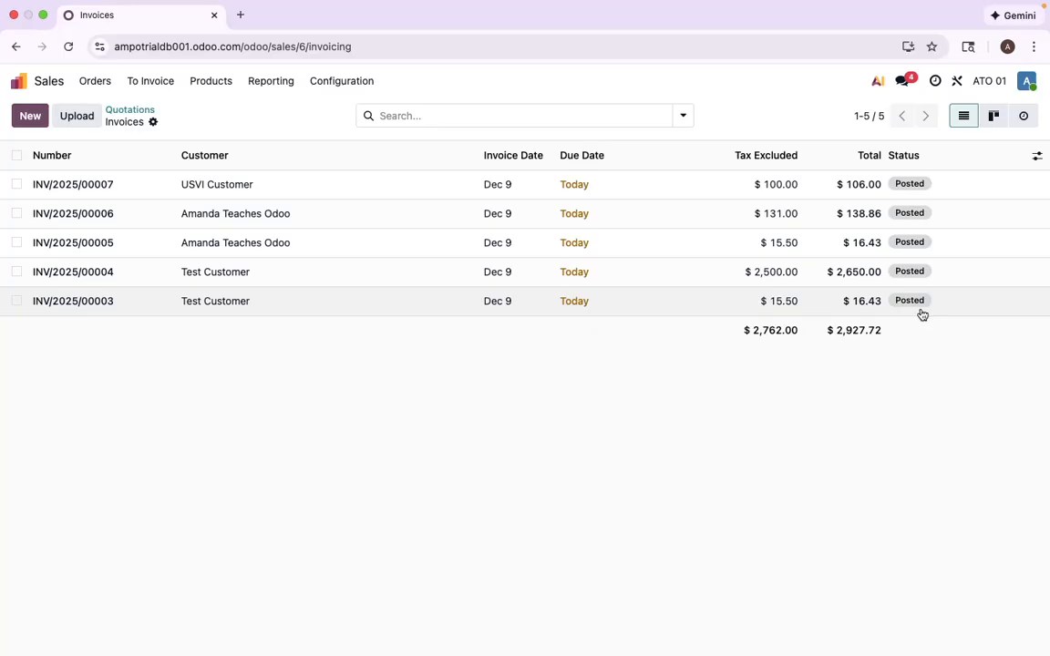
- Open Accounting's customer Invoices list showing INV/2025/00001 to 00007 totalling $20,906.38
left_click(146, 113)
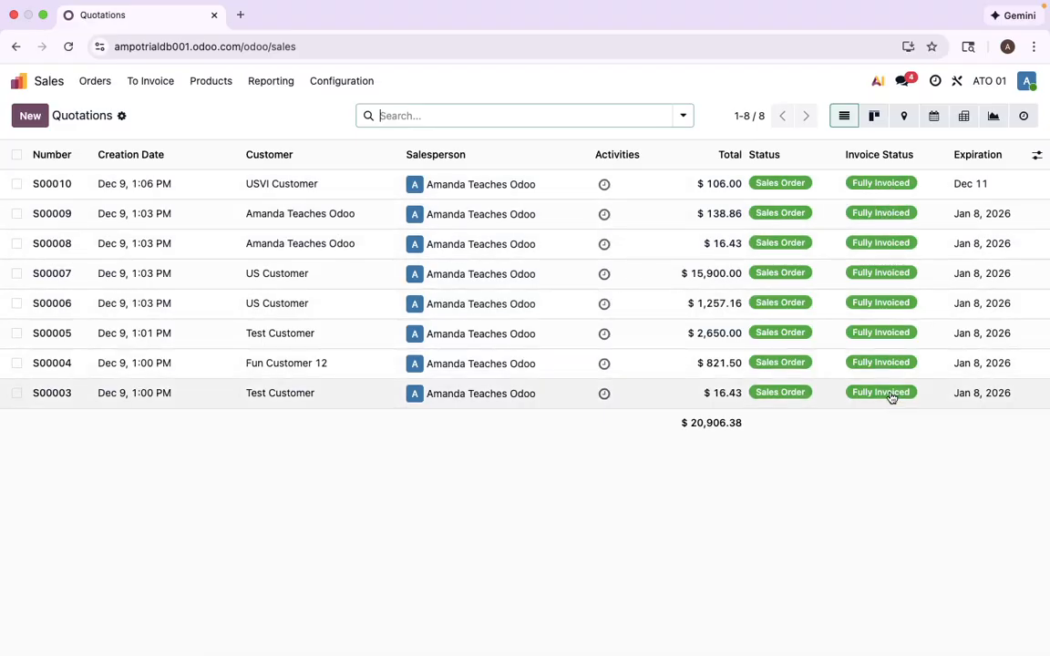
left_click(22, 83)
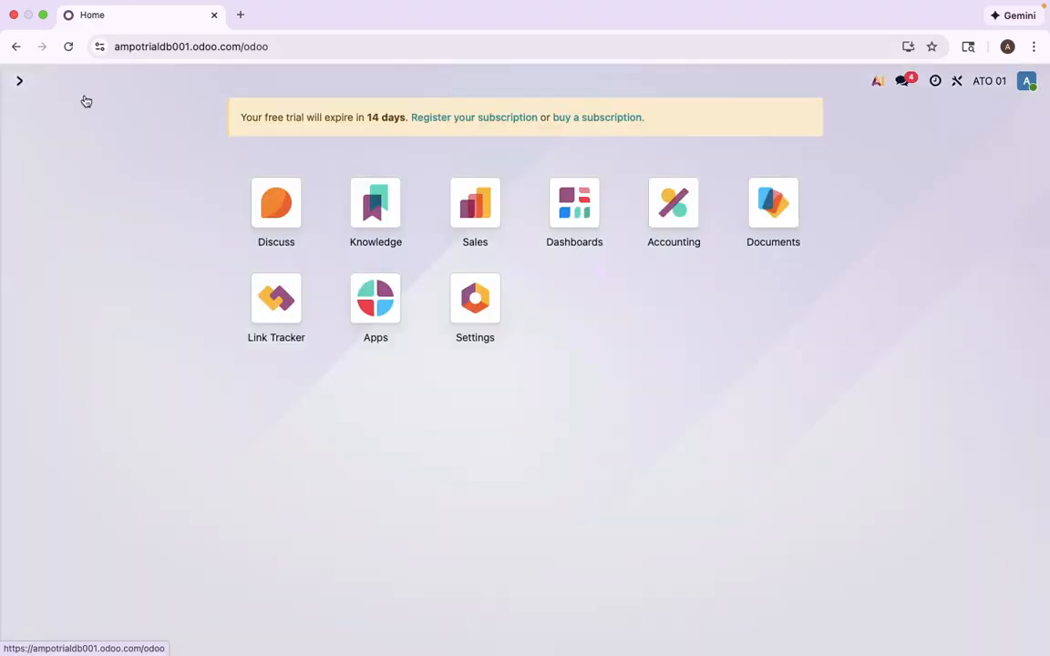
left_click(679, 208)
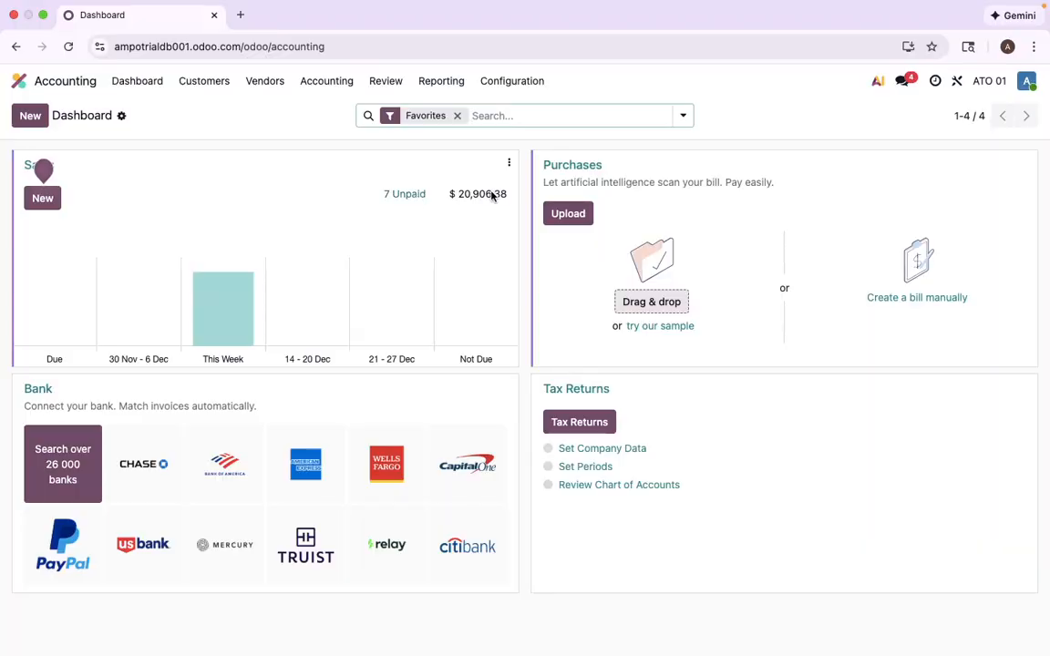
left_click(211, 82)
left_click(228, 111)
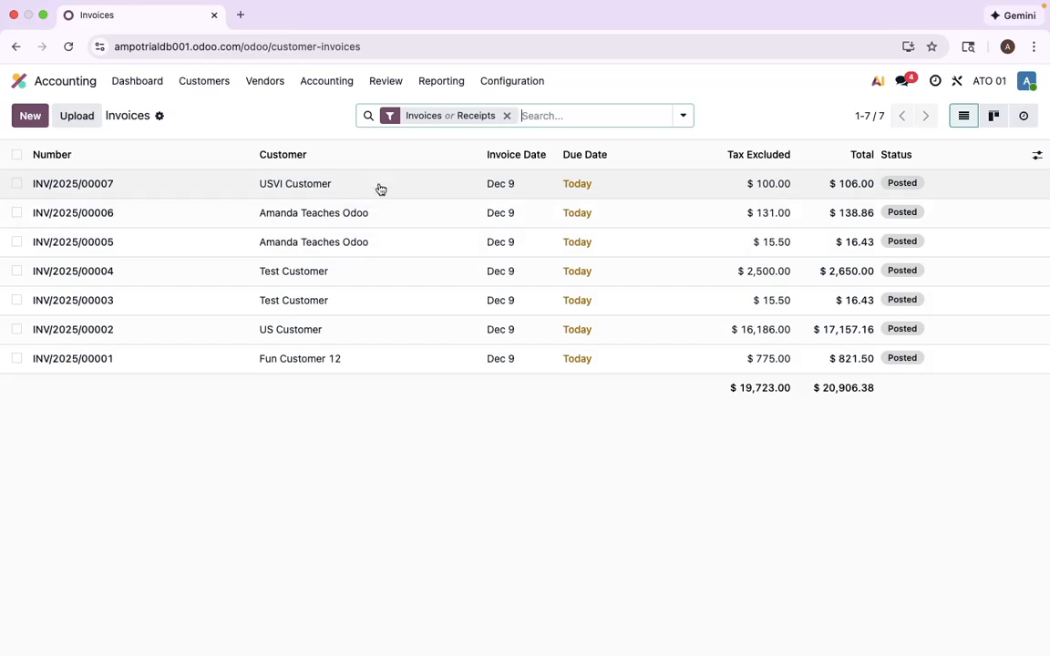
- Check in Sales that all eight sales orders are now fully invoiced
left_click(19, 80)
left_click(453, 197)
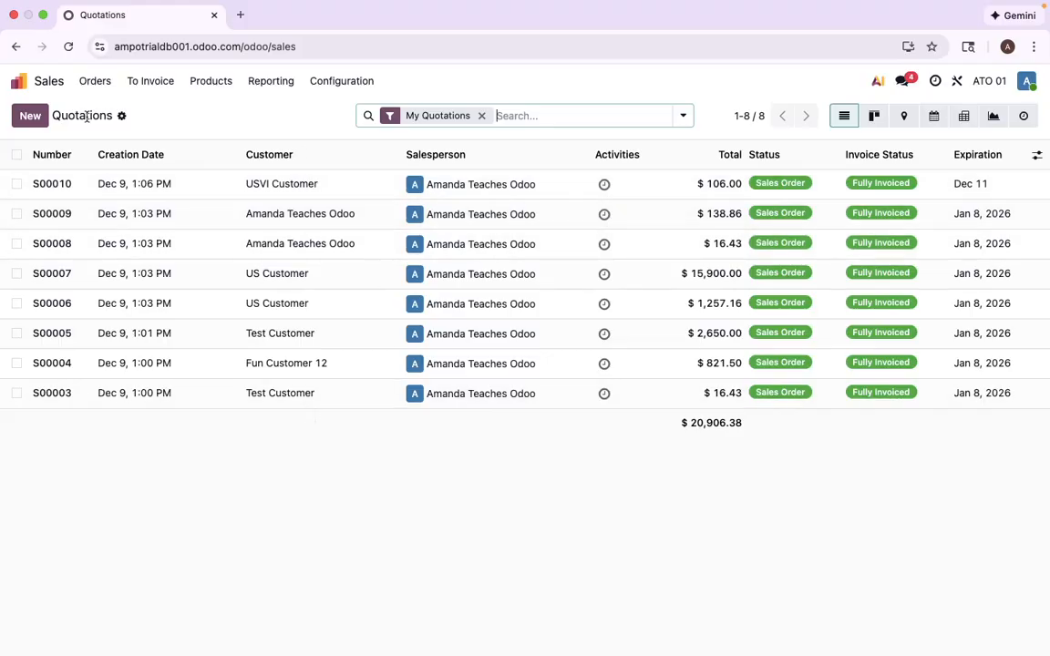
left_click(19, 82)
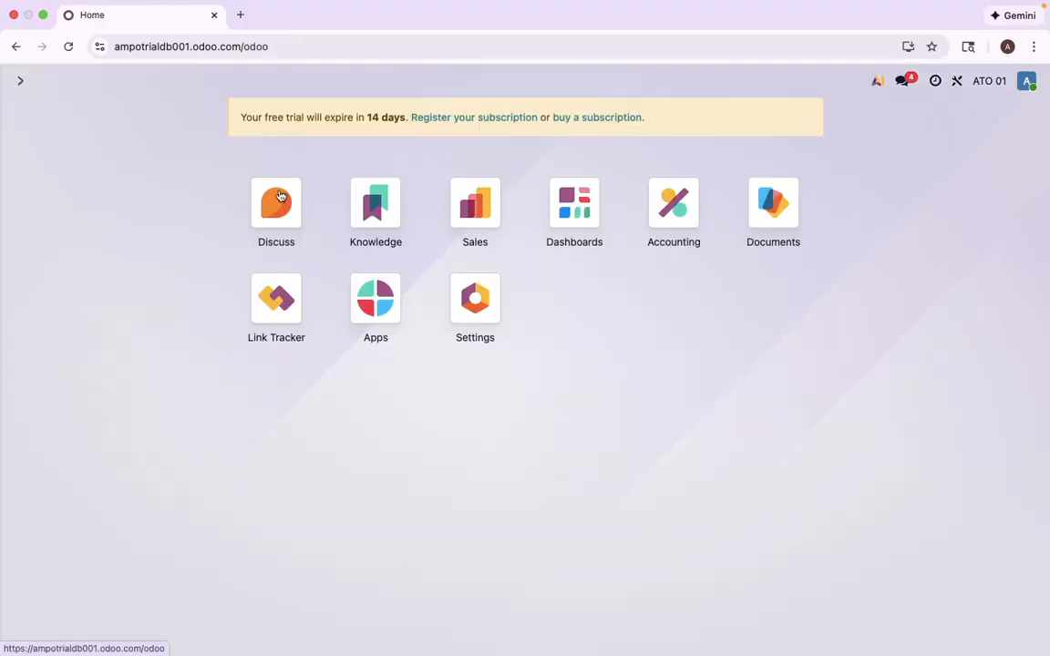
- Open the Dec 2025 General Ledger report in Accounting
left_click(684, 220)
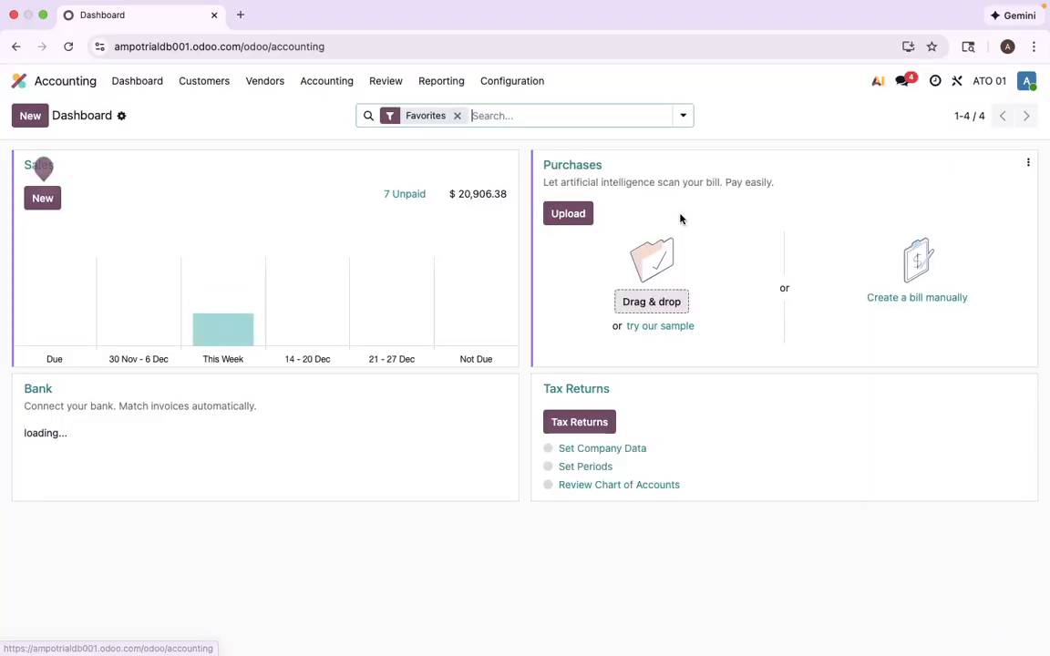
left_click(439, 87)
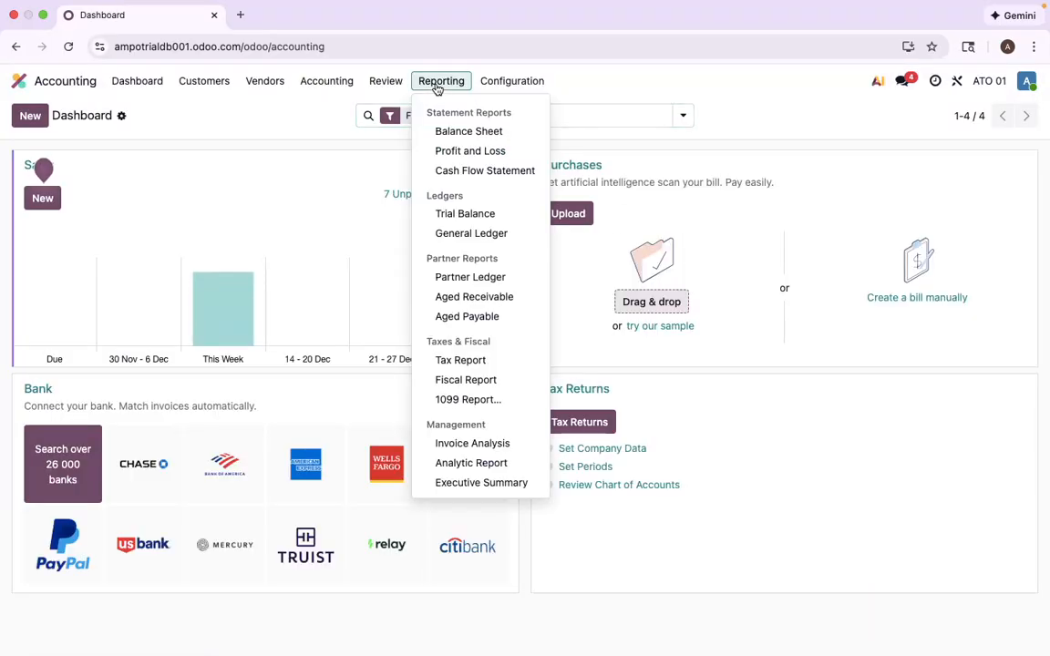
left_click(475, 234)
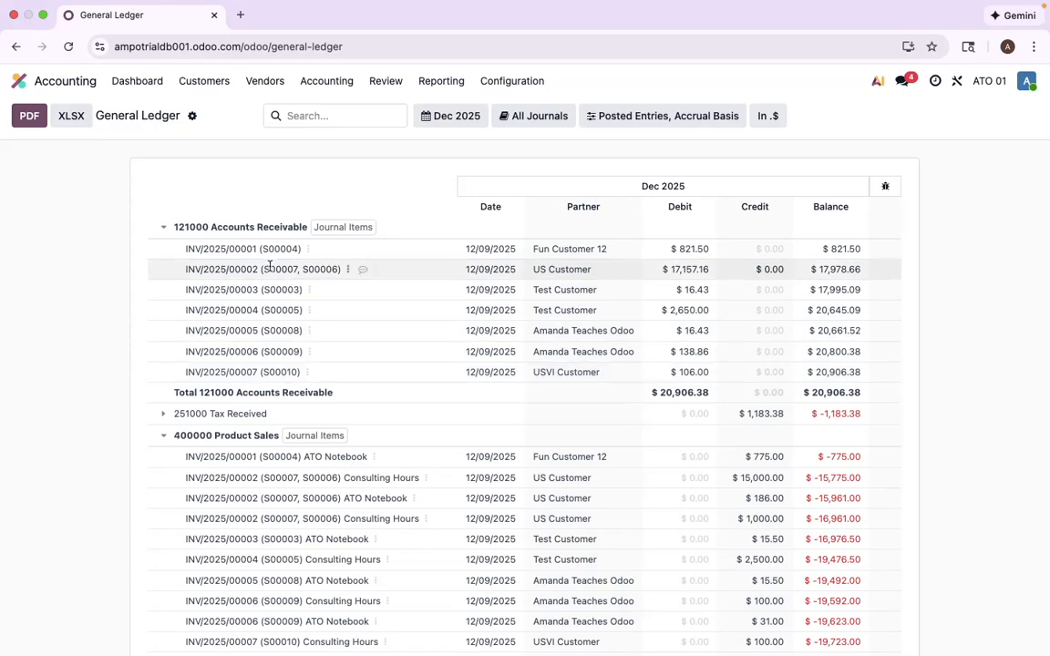
- Inspect the seven invoices' 251000 Tax Received ledger lines, balancing at $20,906.38, then return to the home menu
scroll(269, 265, "down", 3)
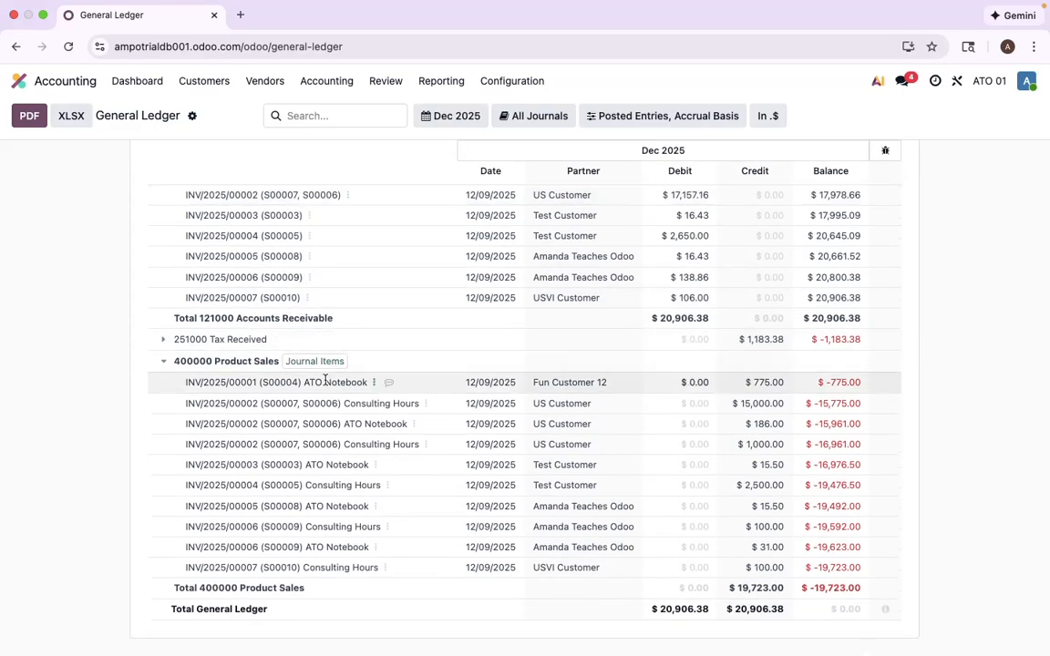
left_click(162, 342)
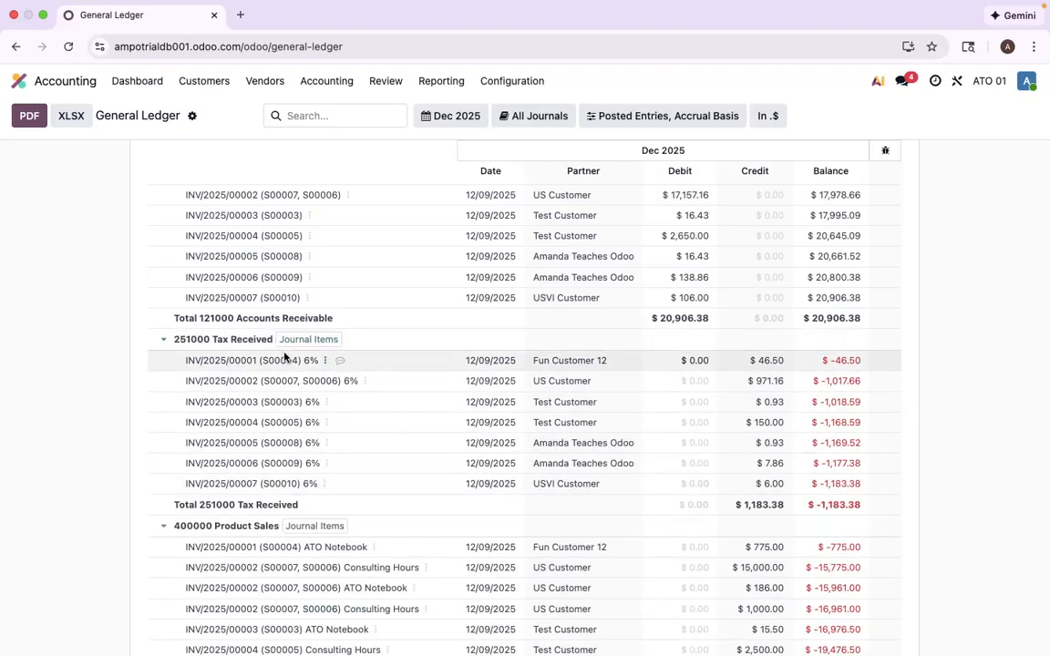
scroll(291, 463, "down", 3)
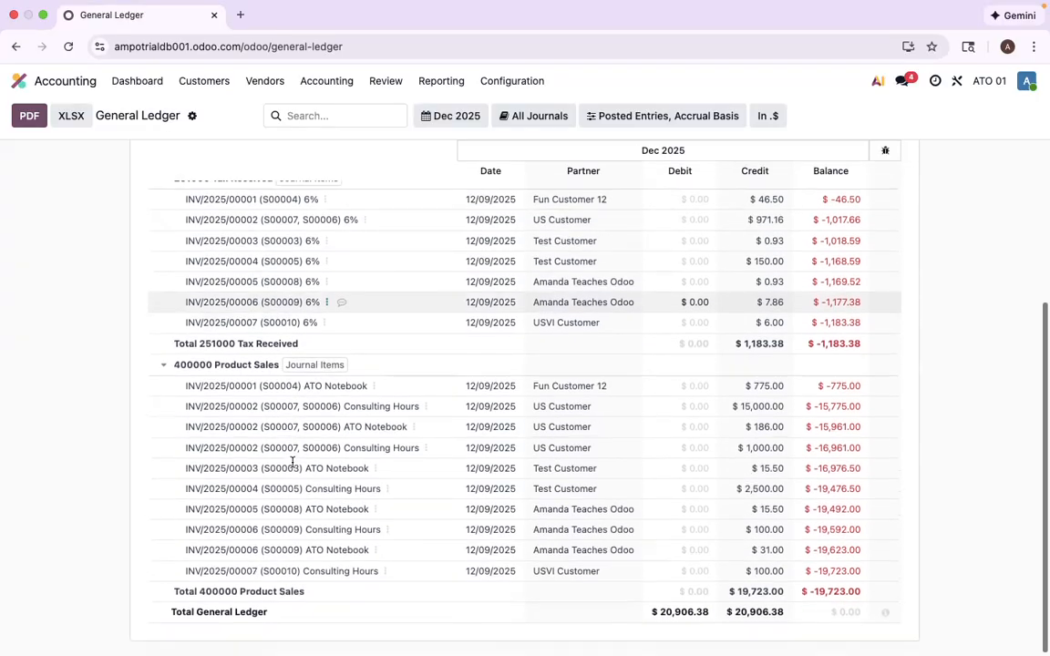
scroll(293, 463, "up", 5)
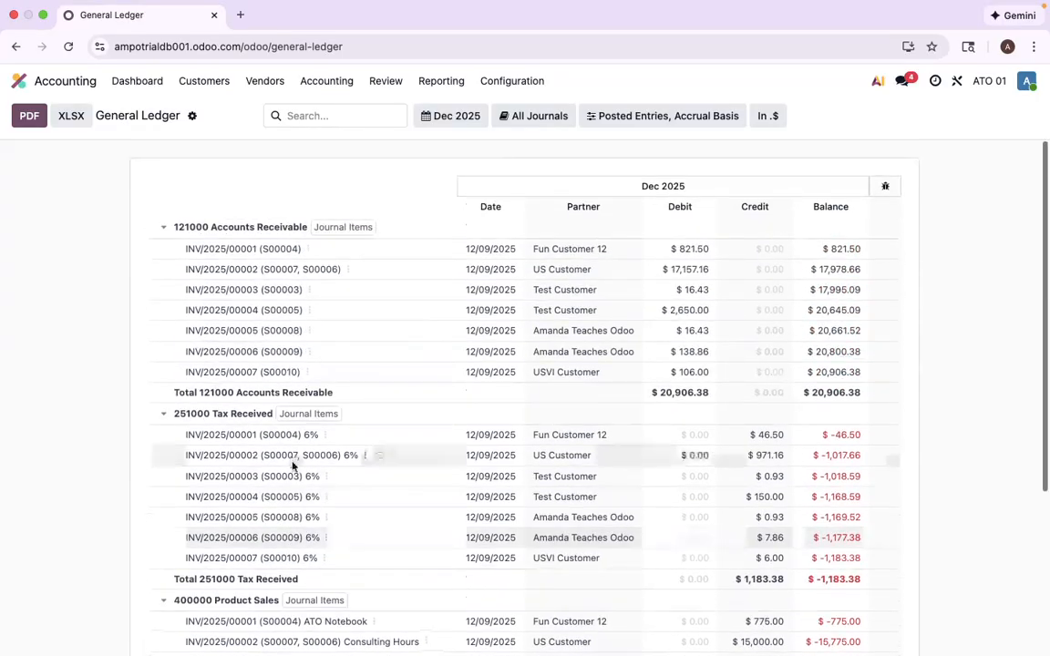
left_click(20, 82)
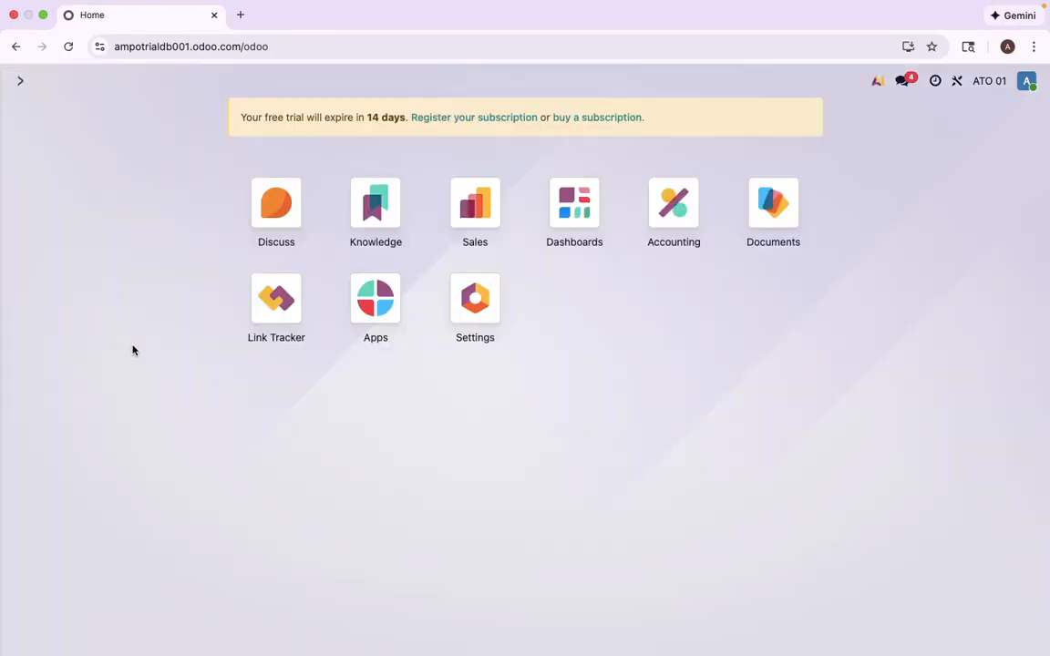